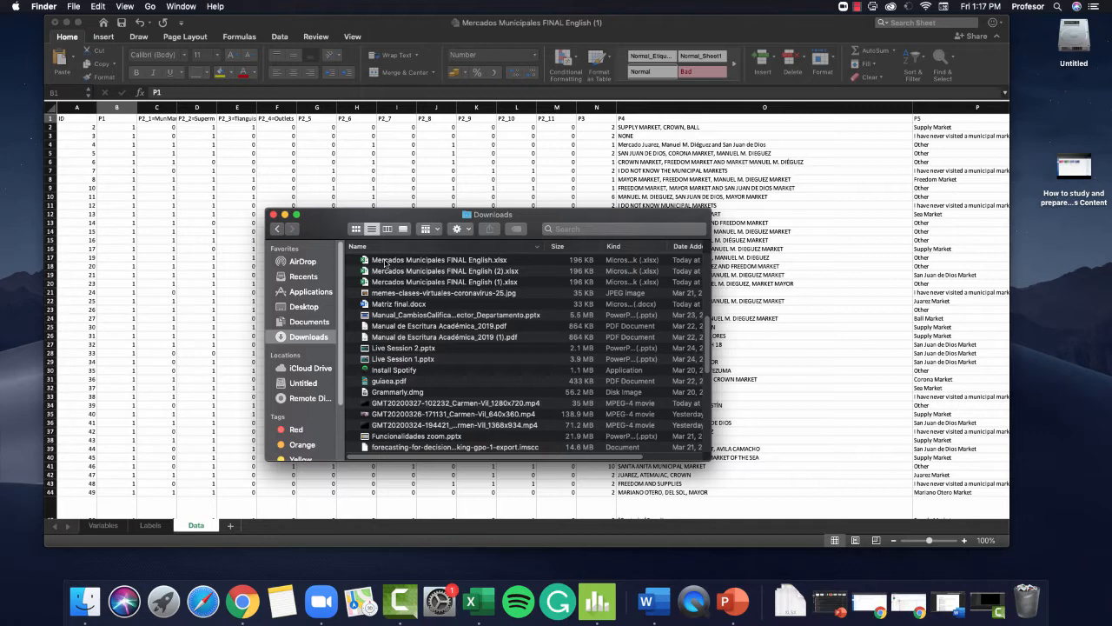
Open the file "Mercados Municipales FINAL English.xlsx" from the Downloads folder with Minitab.
right_click(385, 264)
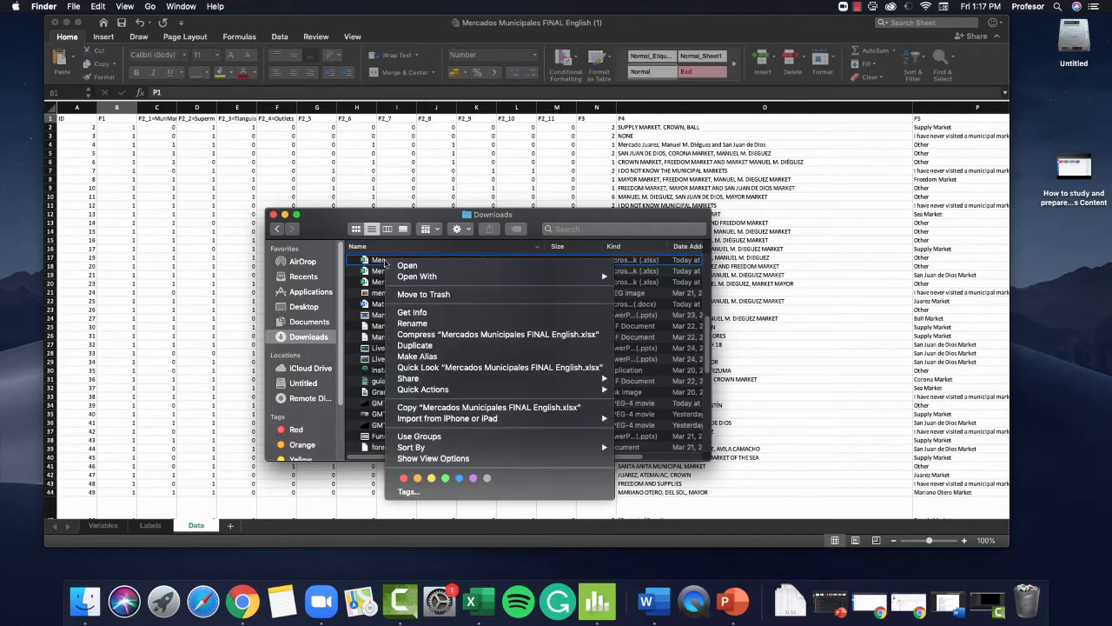
mouse_move(584, 278)
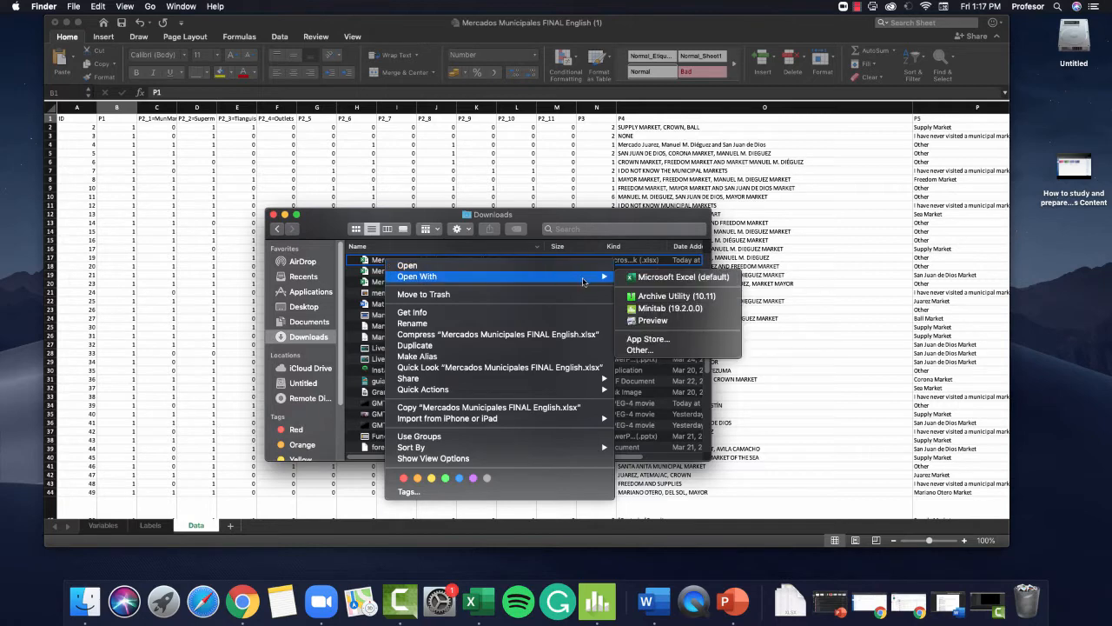
left_click(647, 350)
scroll(458, 219, "down", 10)
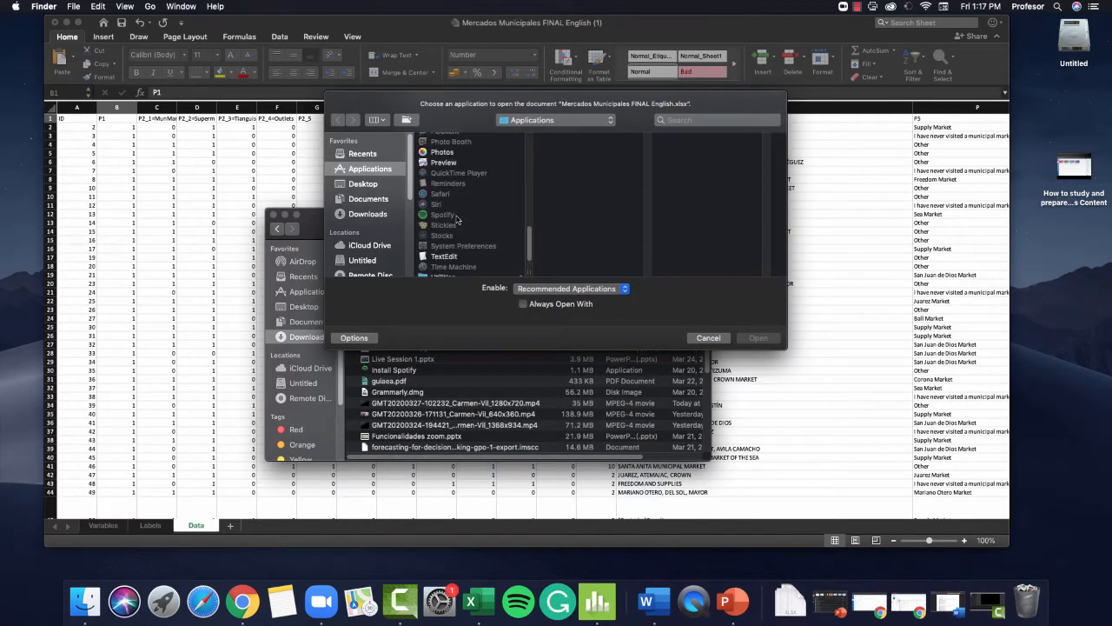
scroll(458, 219, "up", 5)
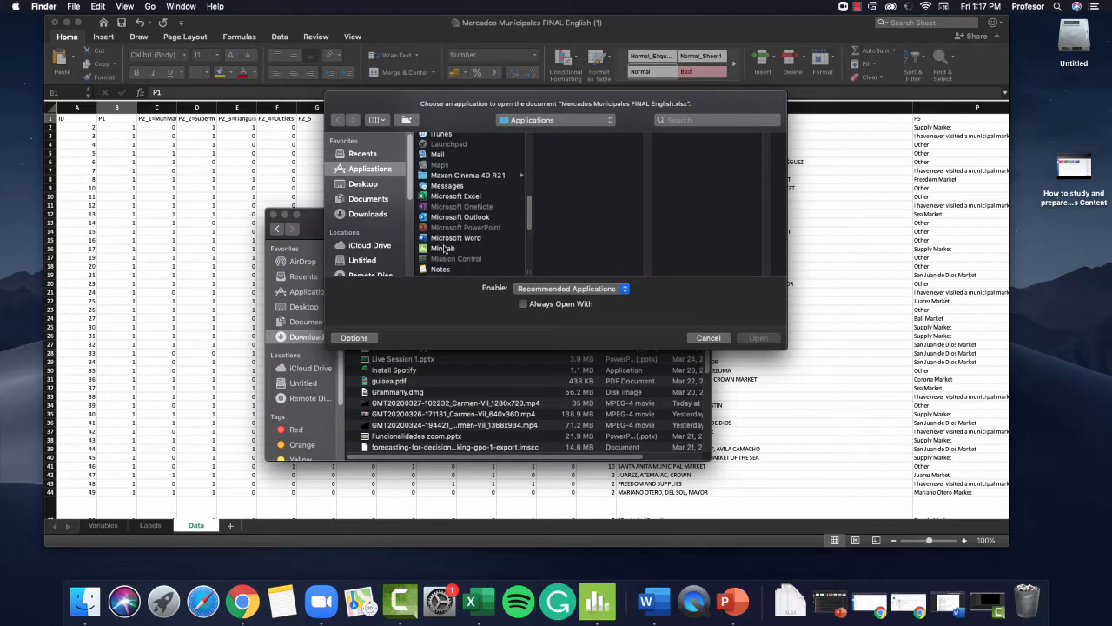
left_click(444, 249)
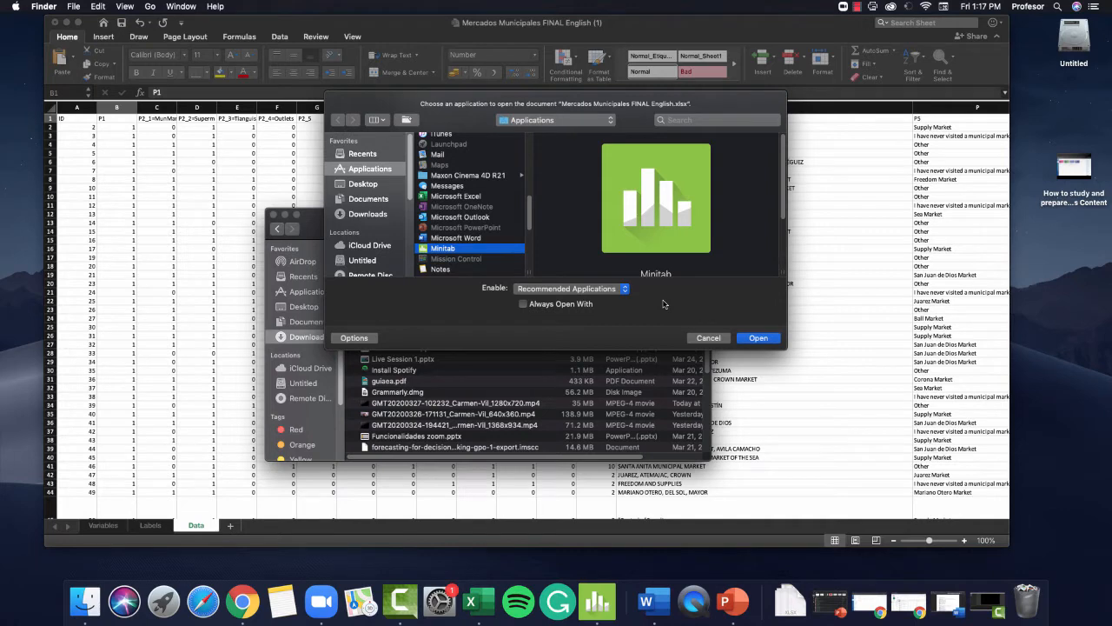
left_click(760, 341)
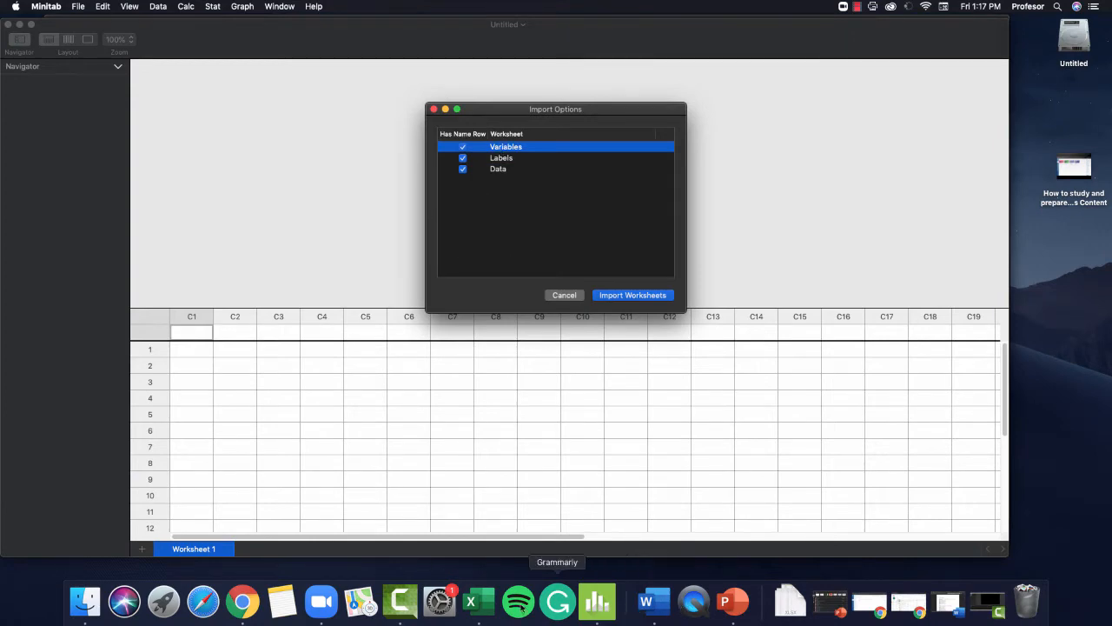
Check the workbook's Data sheet in Excel, then import the Variables, Labels and Data worksheets into Minitab with their name rows.
left_click(471, 602)
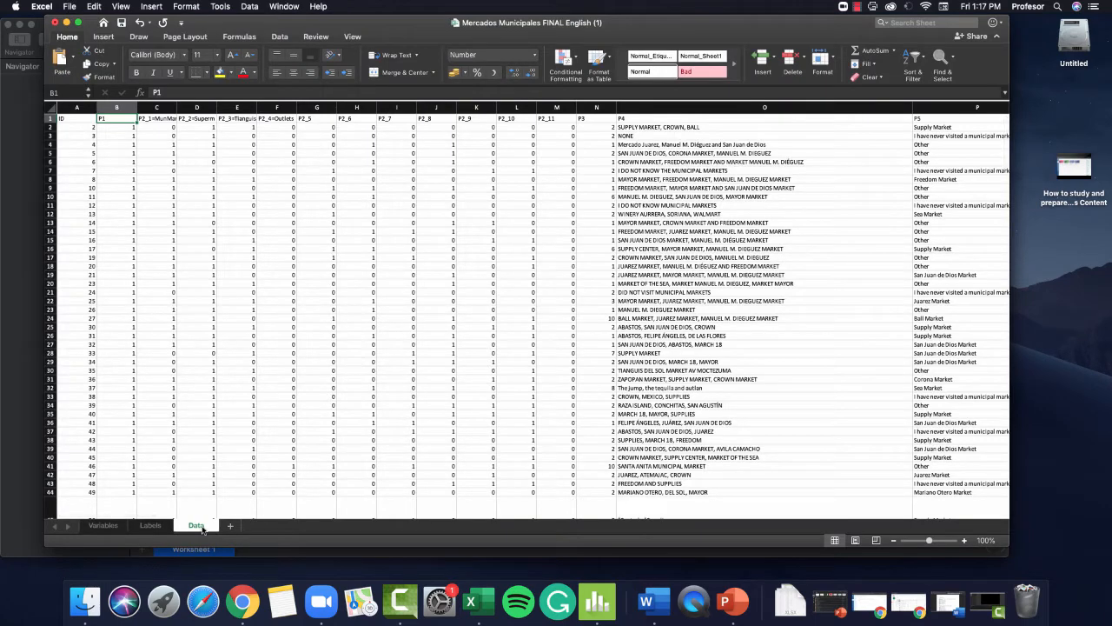
left_click(597, 601)
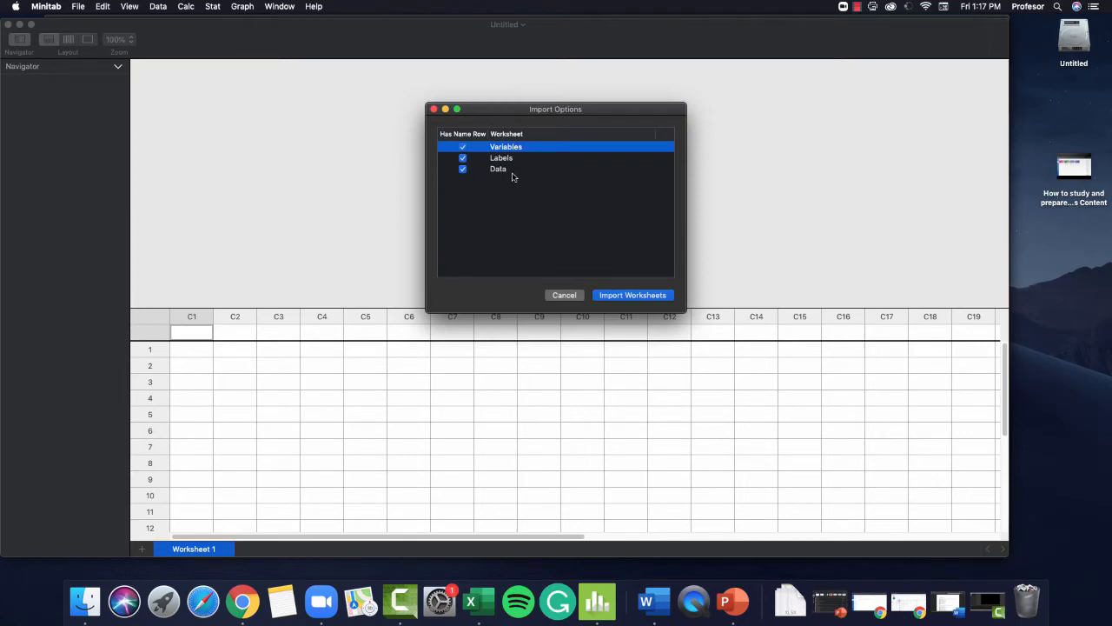
left_click(632, 297)
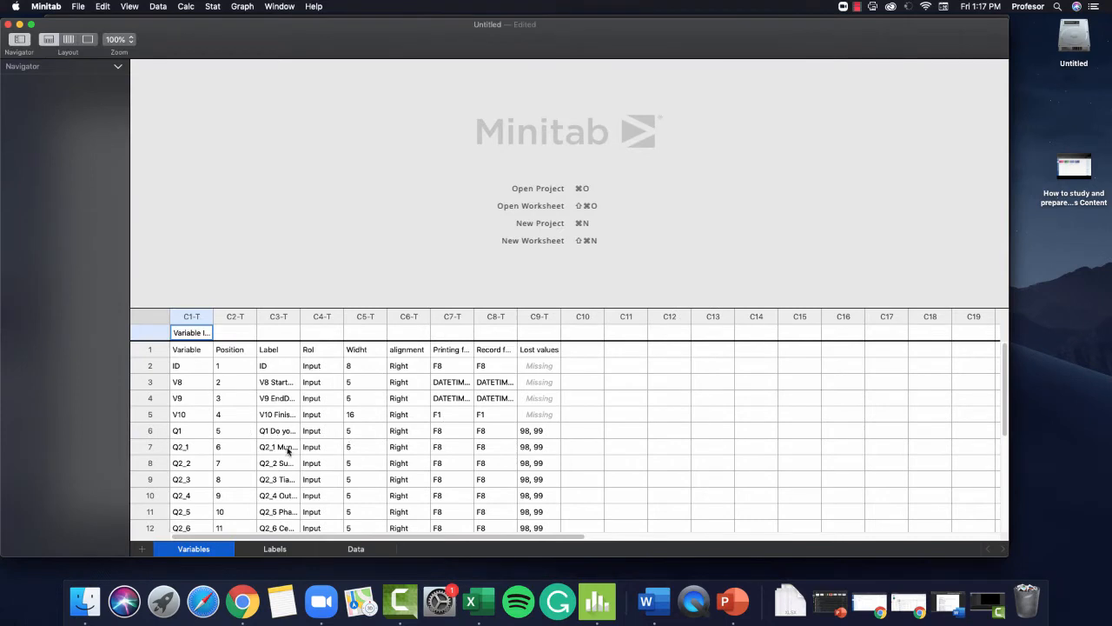
Look through the imported Variables, Labels and Data worksheets, including the variable names heading the Data columns.
scroll(244, 432, "down", 6)
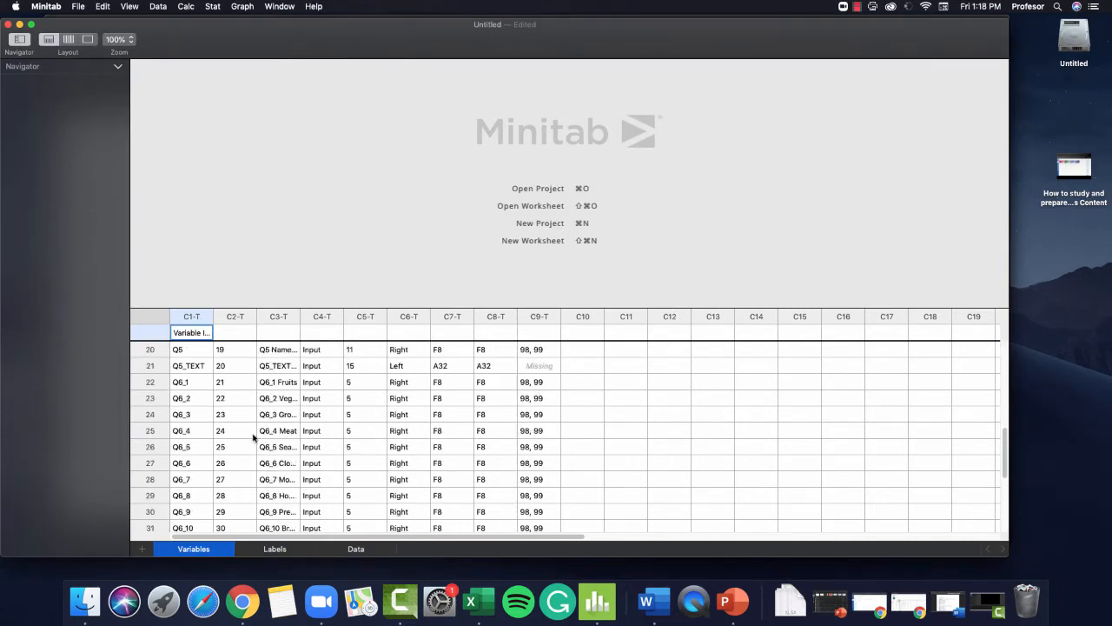
scroll(253, 437, "down", 10)
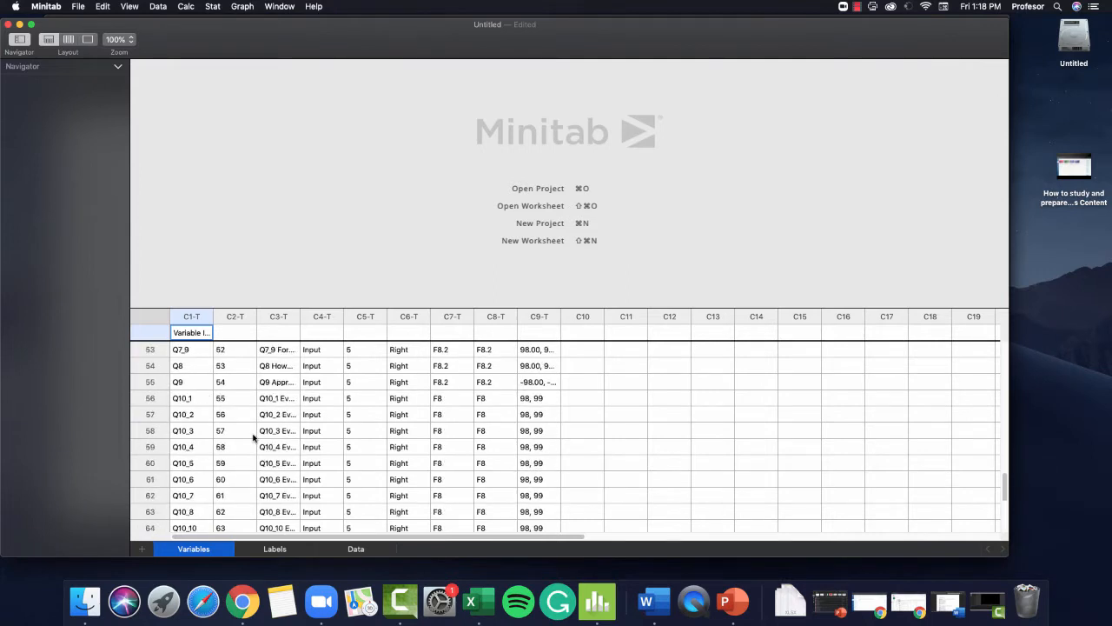
scroll(253, 437, "down", 2)
left_click(277, 549)
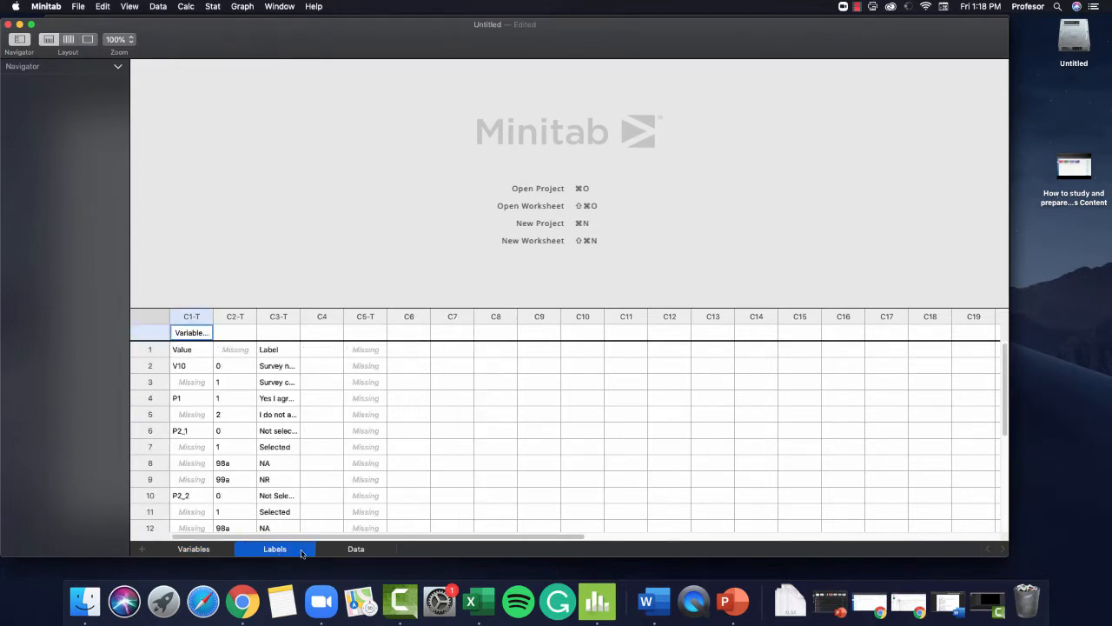
left_click(356, 549)
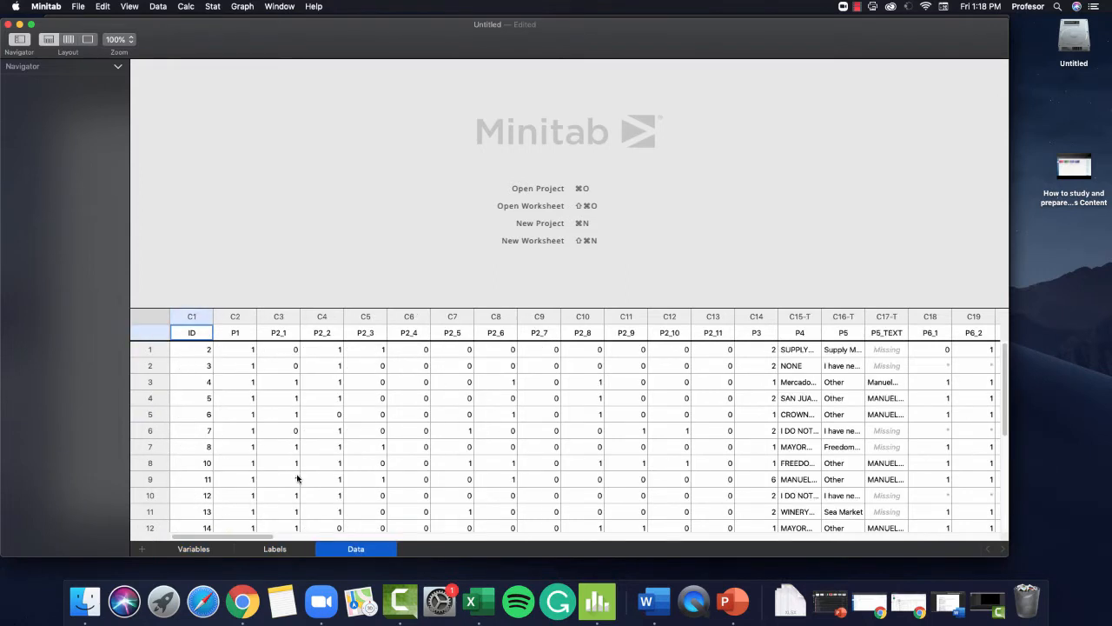
left_click(156, 336)
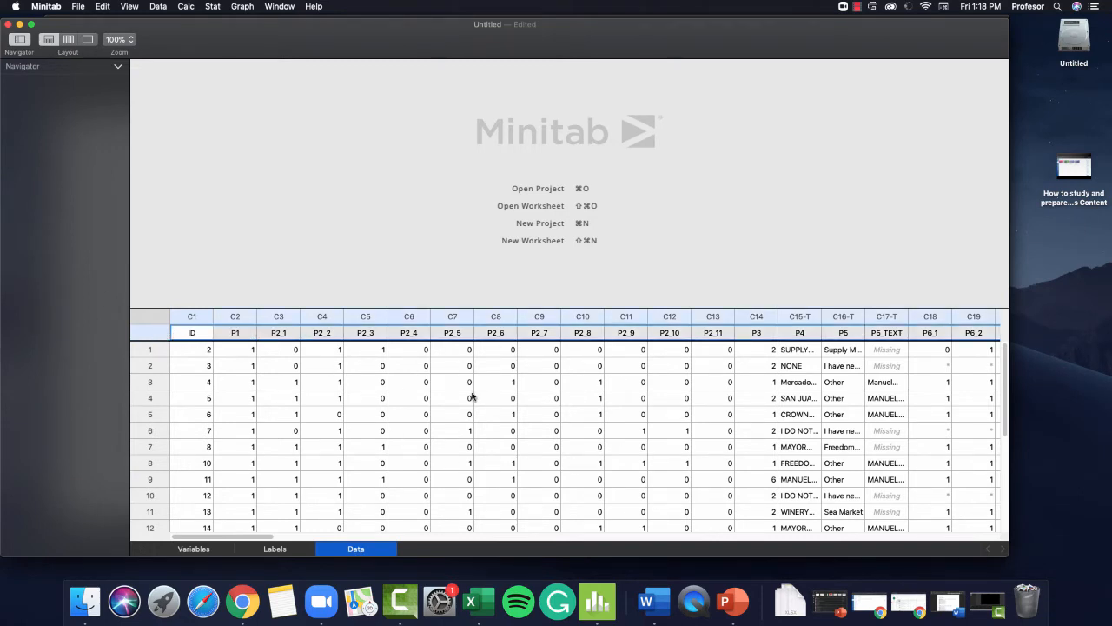
left_click(235, 336)
left_click(278, 334)
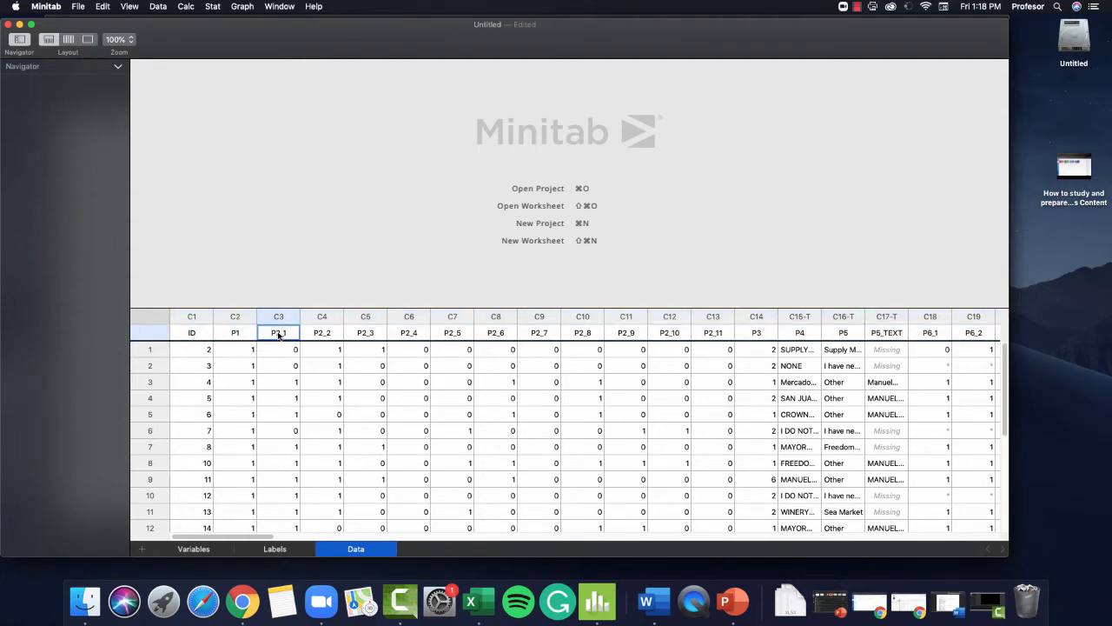
Widen the Label column C3 of the Variables worksheet enough to fit the full question texts.
left_click(273, 550)
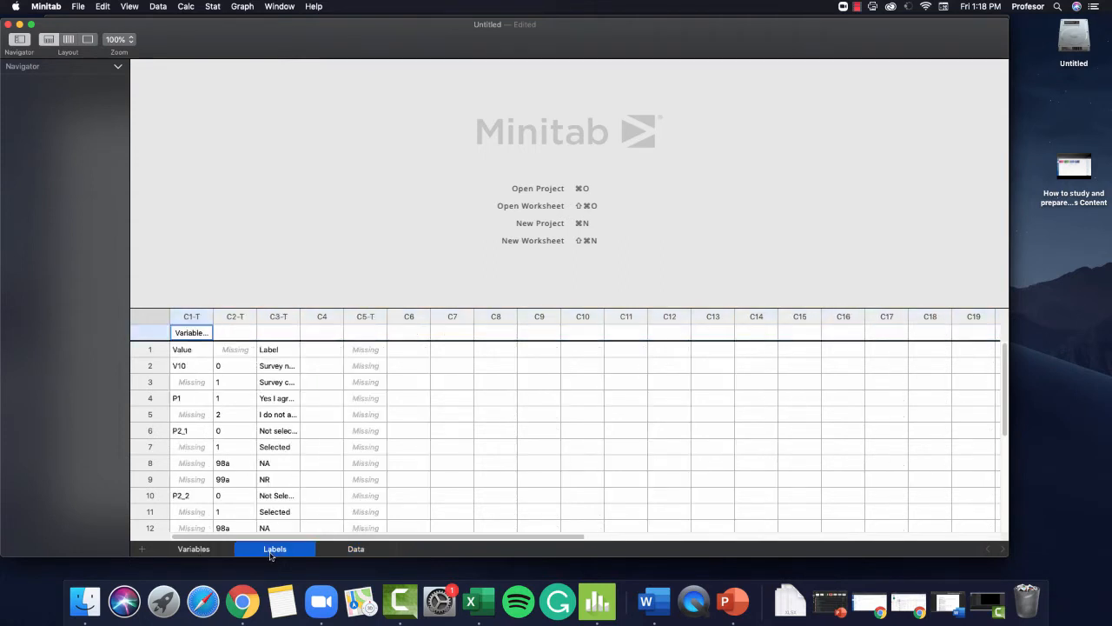
left_click(207, 549)
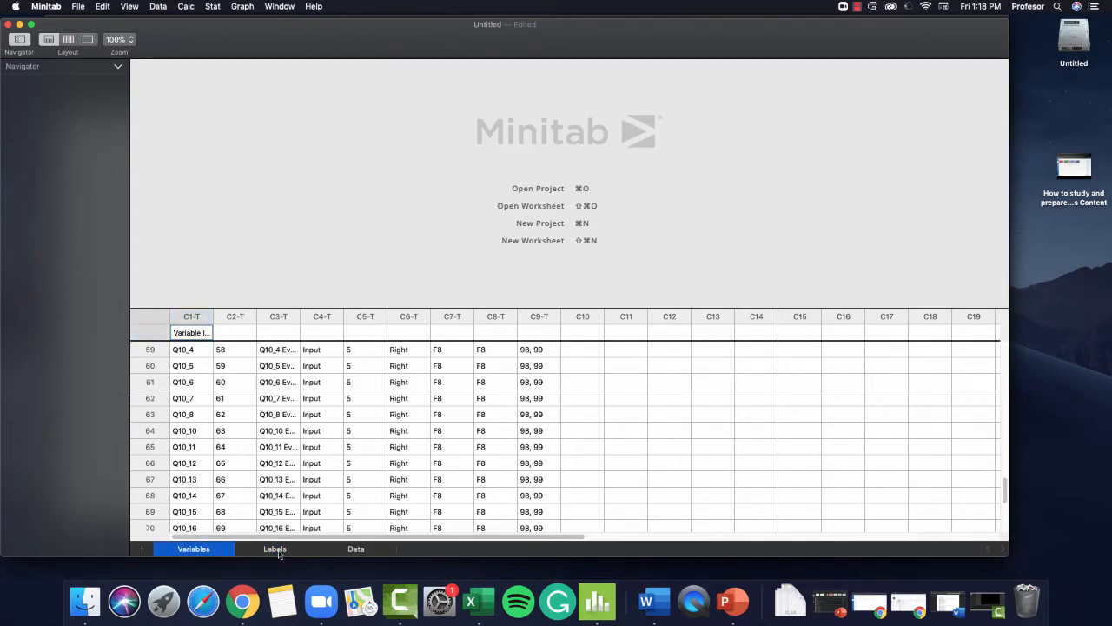
left_click(277, 550)
left_click(204, 550)
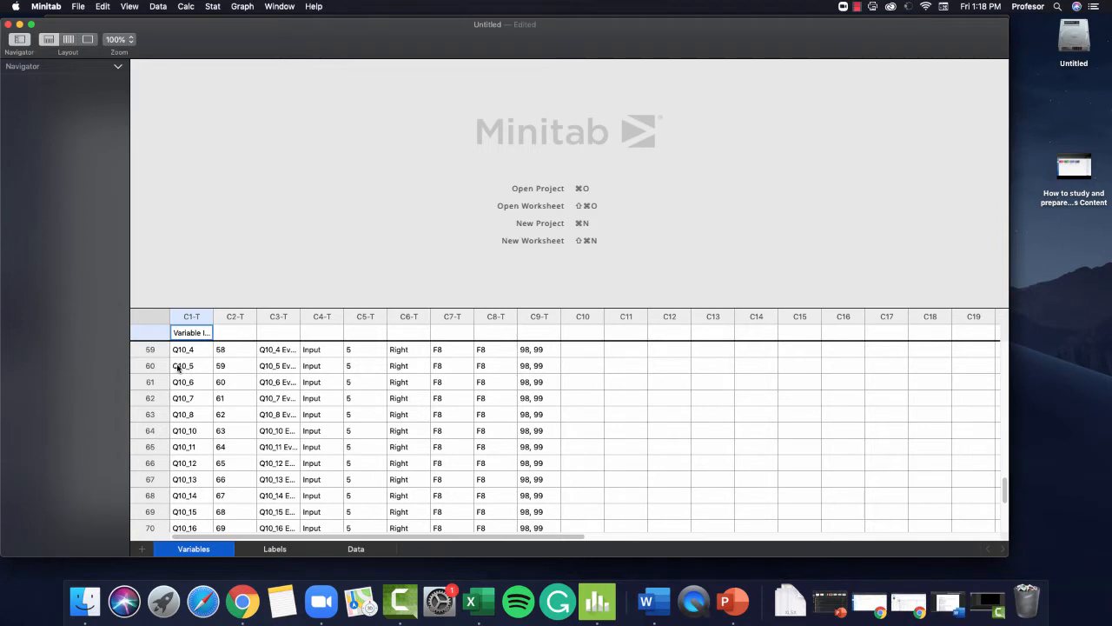
scroll(178, 367, "up", 10)
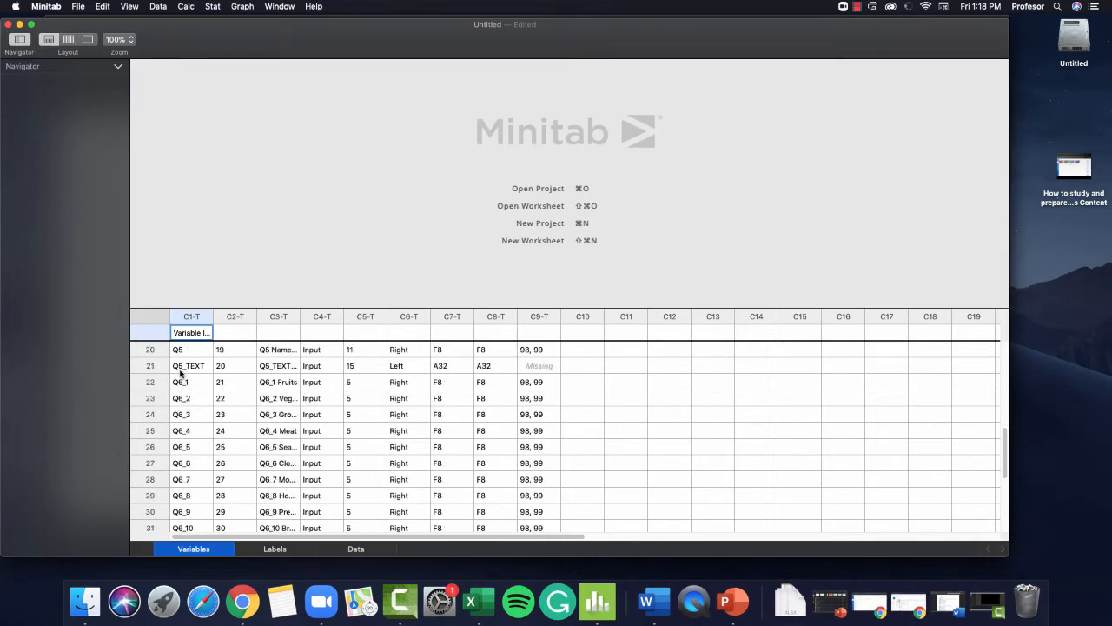
scroll(180, 372, "up", 5)
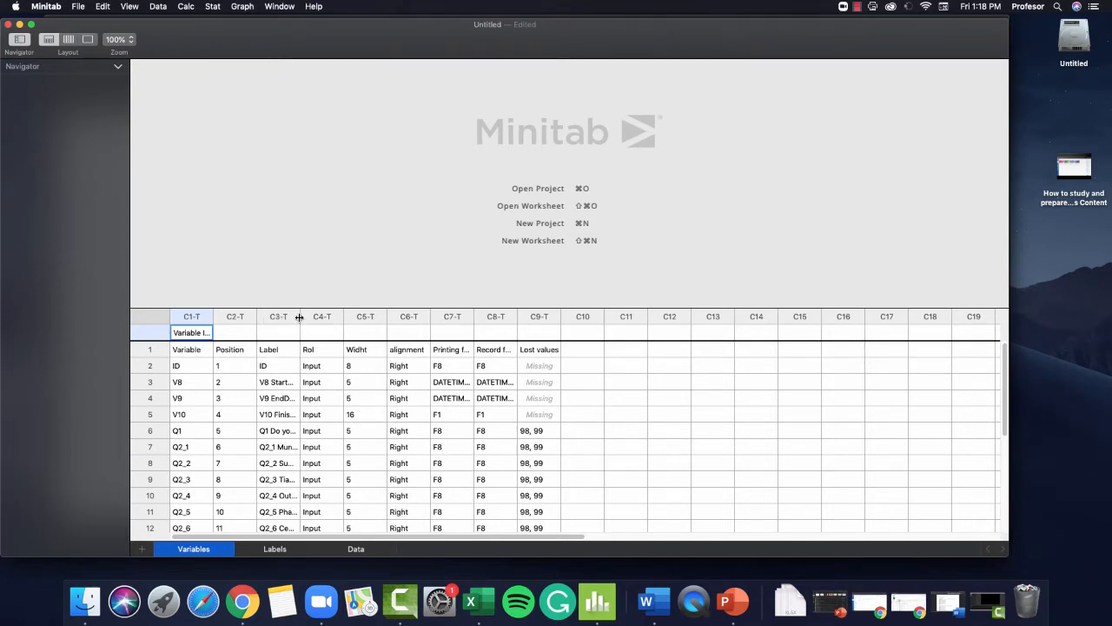
left_click_drag(300, 317, 489, 338)
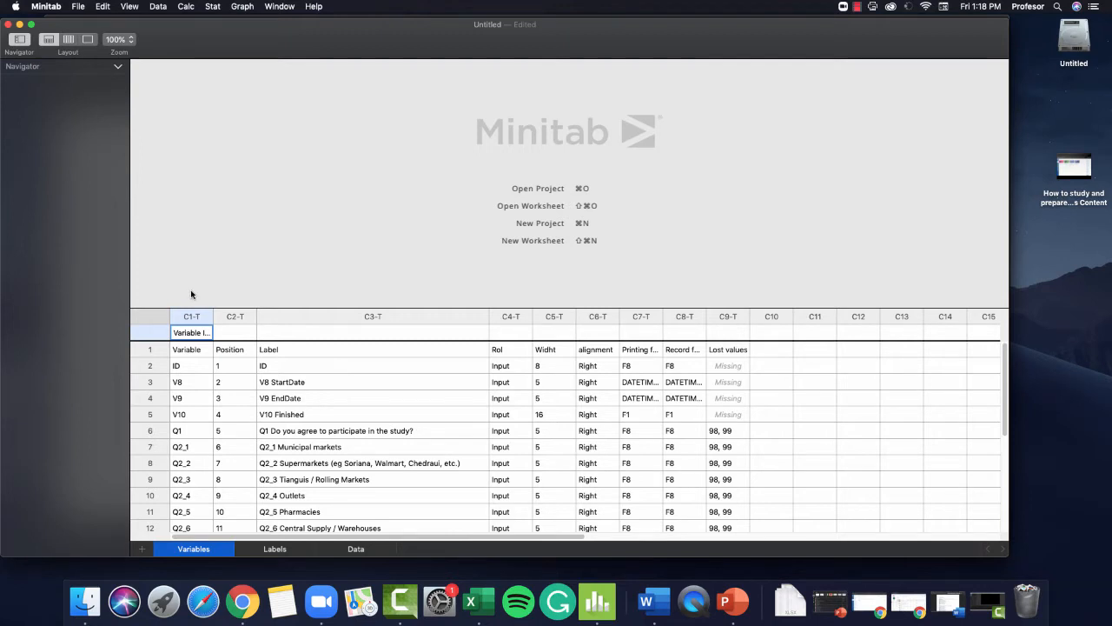
left_click(242, 7)
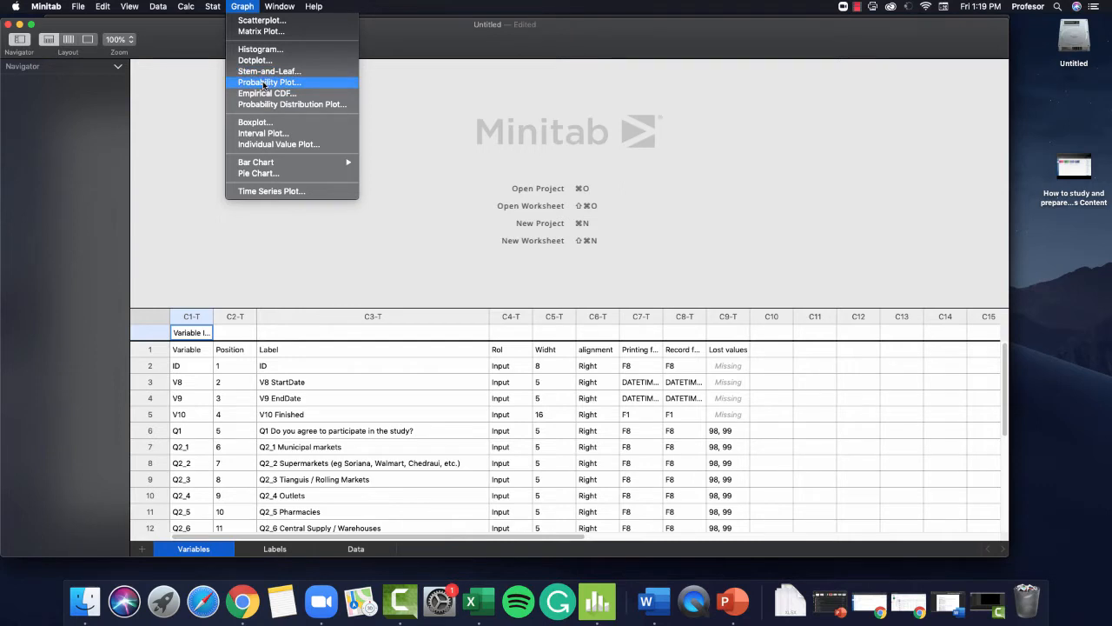
mouse_move(267, 165)
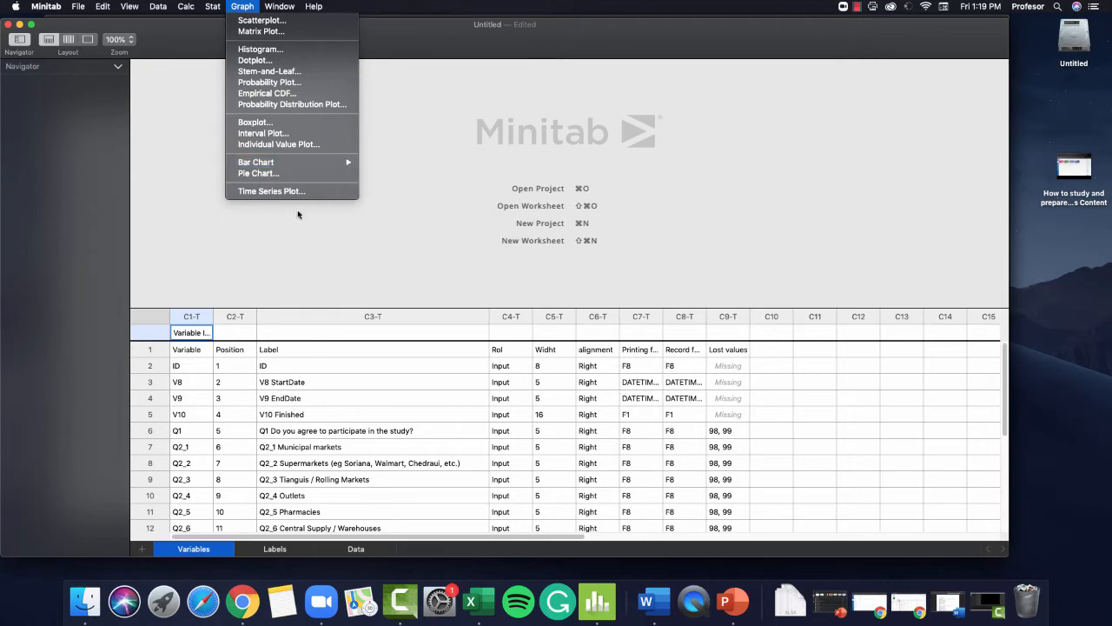
left_click(333, 235)
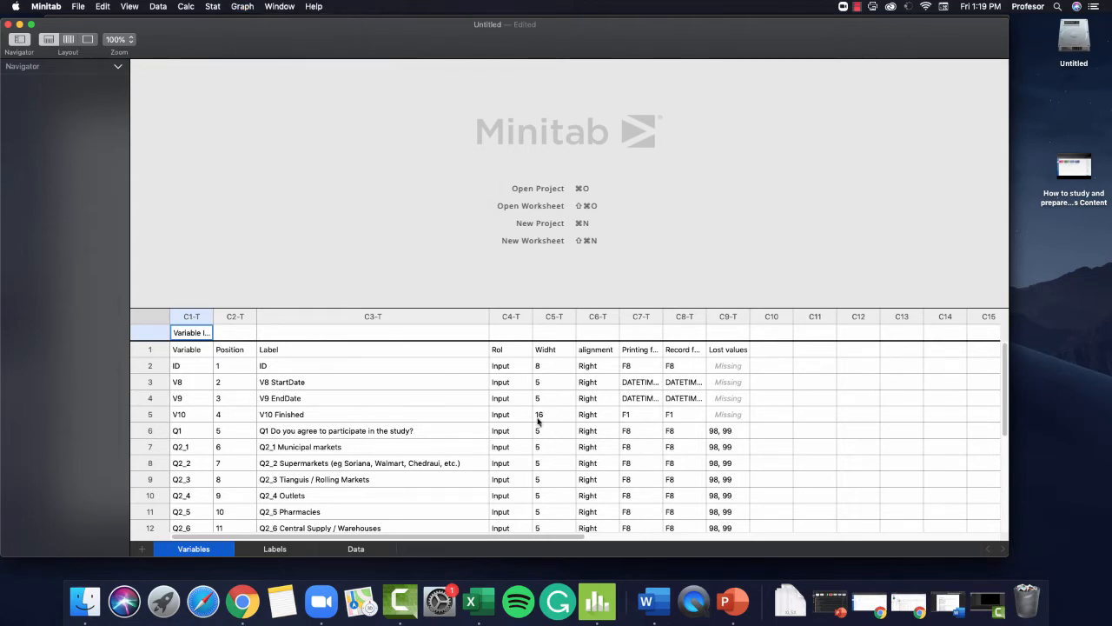
Switch to Chrome and open "GRADED In class- Collaborative activity 2 : Exploratory data analysis" from the course modules.
left_click(869, 602)
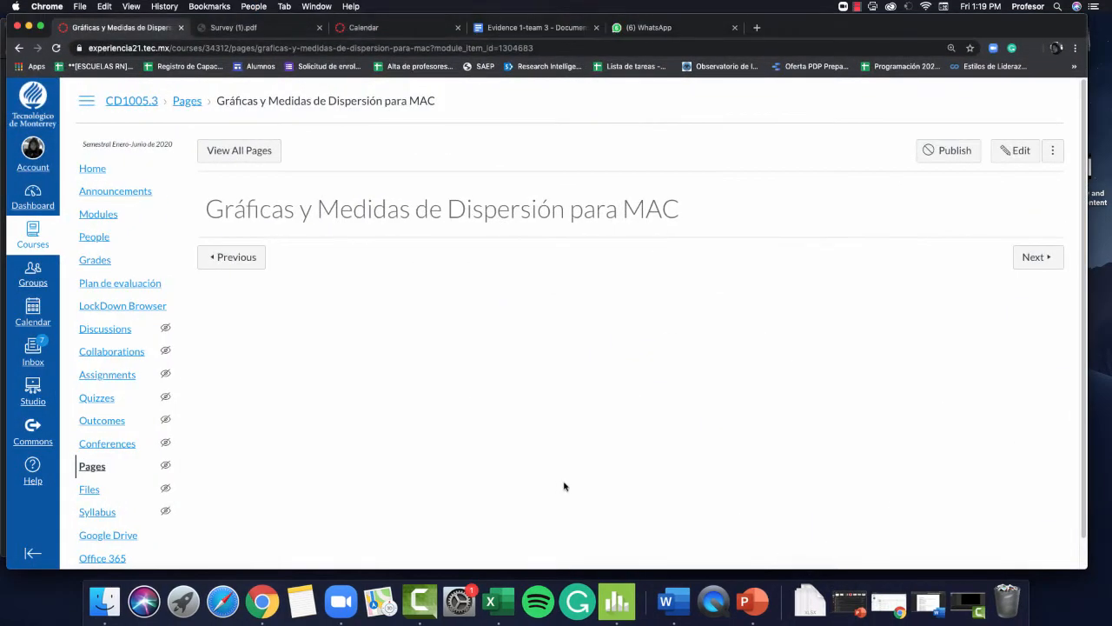
left_click(95, 219)
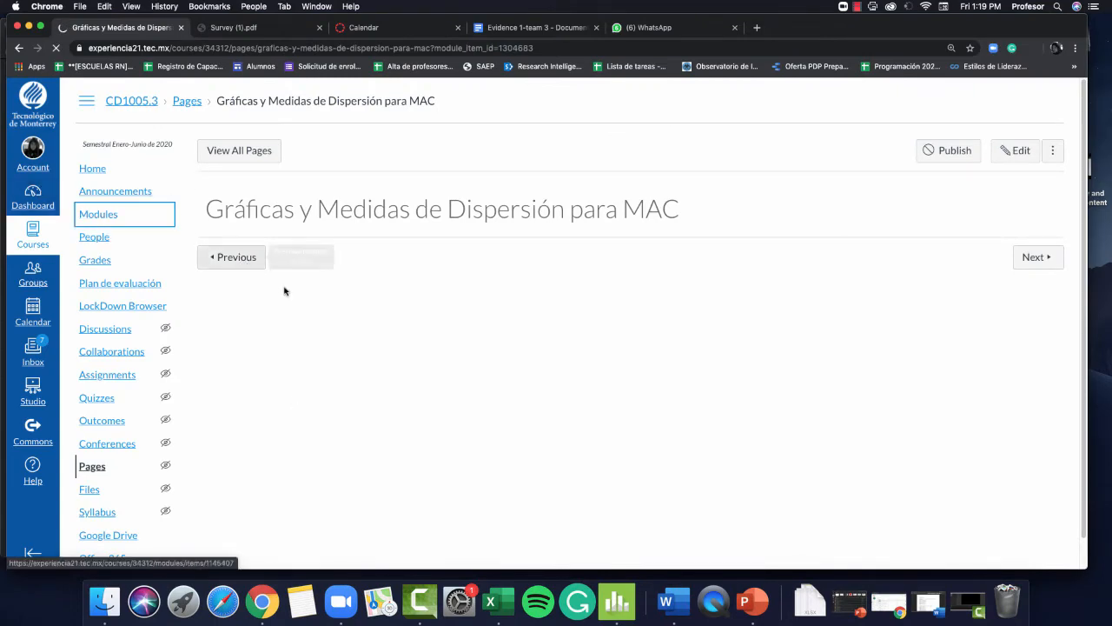
scroll(382, 405, "down", 10)
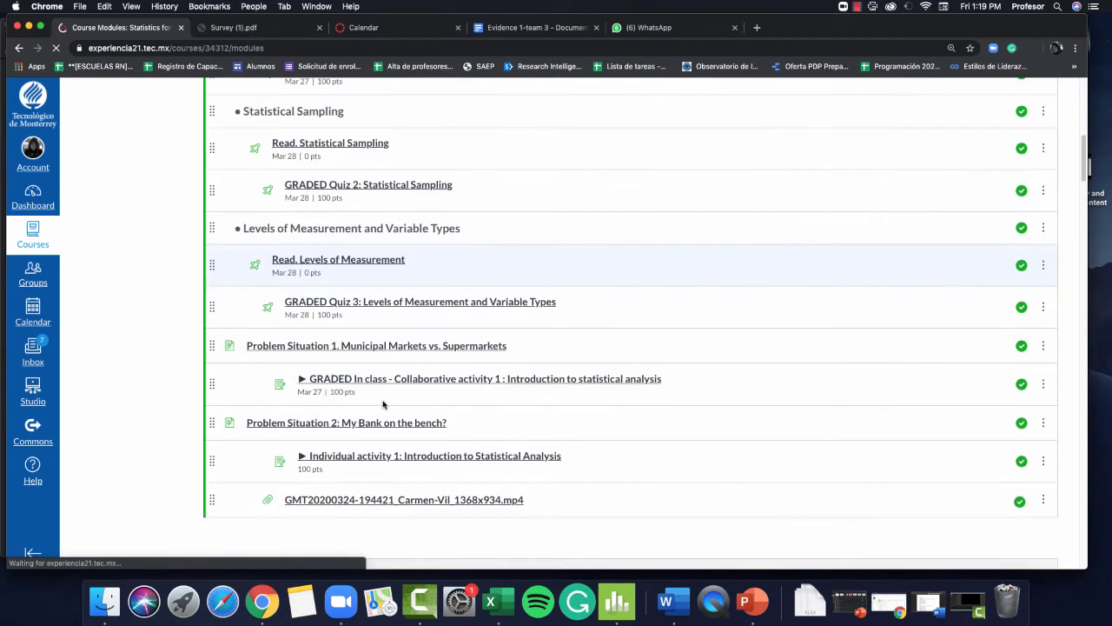
scroll(386, 411, "down", 15)
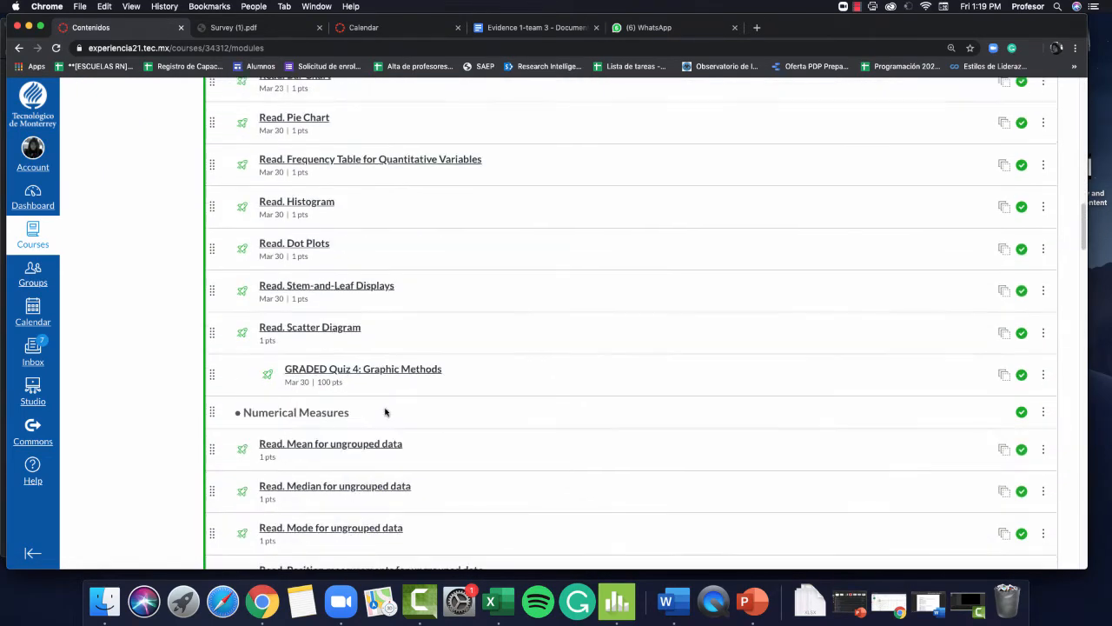
scroll(386, 412, "down", 1)
left_click(418, 465)
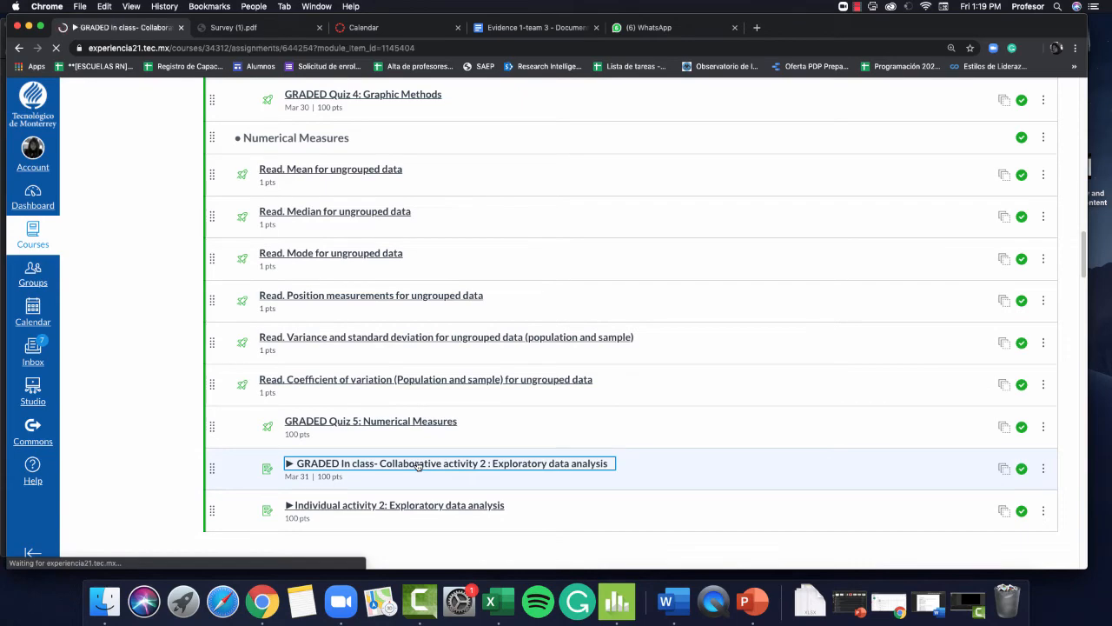
Read the activity's step by step instructions, examining the top-of-mind bar graph questions and the sociodemographic characteristics question.
scroll(444, 377, "down", 8)
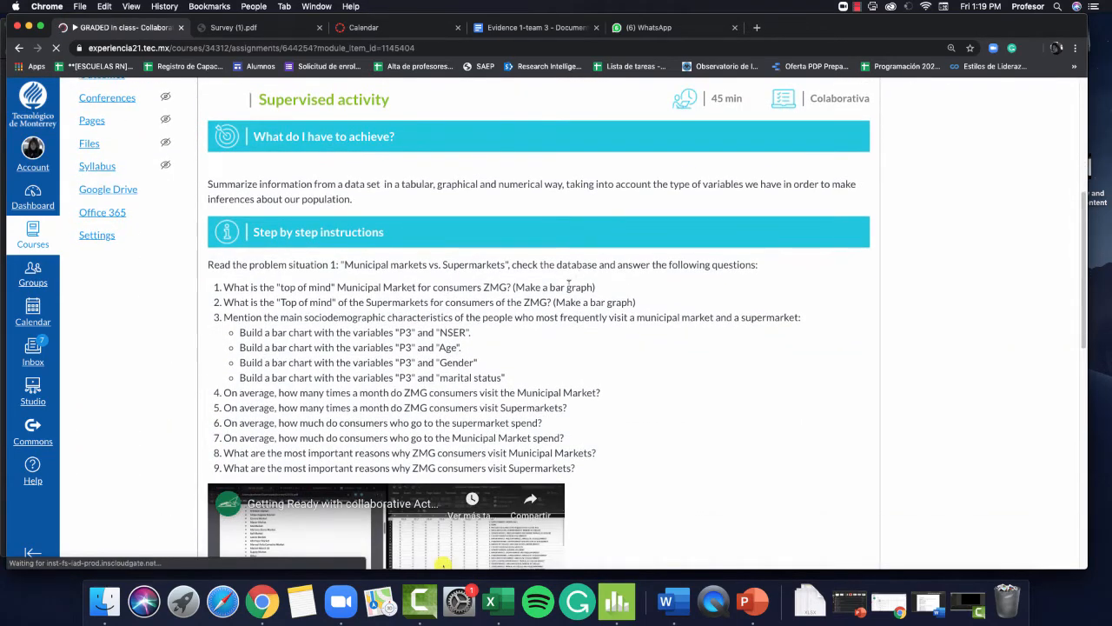
left_click_drag(542, 287, 595, 288)
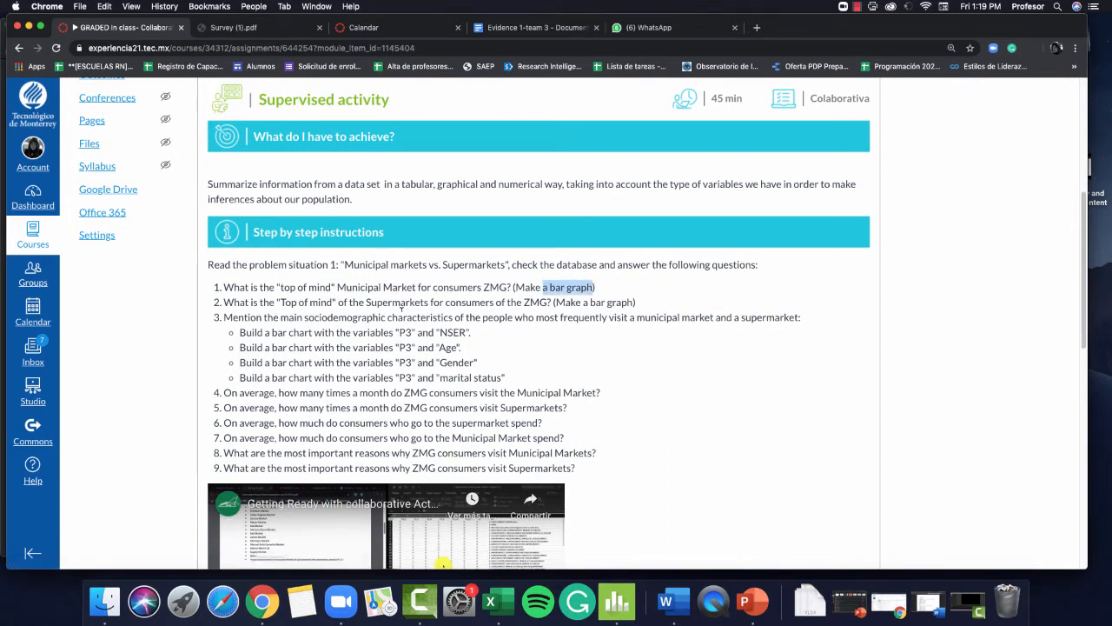
left_click_drag(542, 288, 595, 288)
left_click_drag(276, 287, 374, 288)
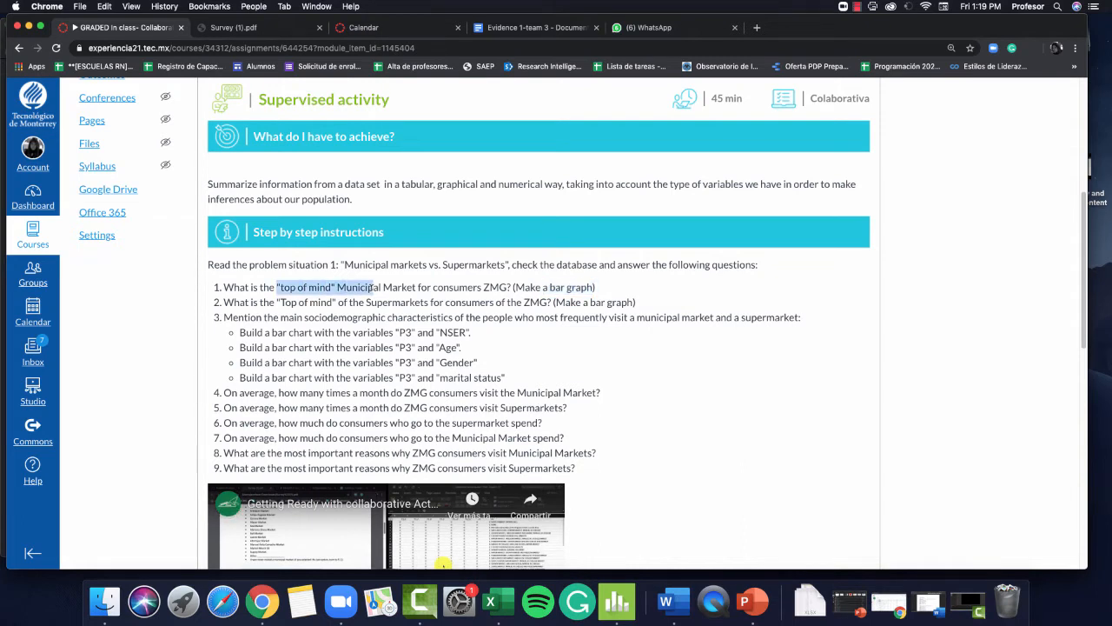
scroll(438, 317, "down", 2)
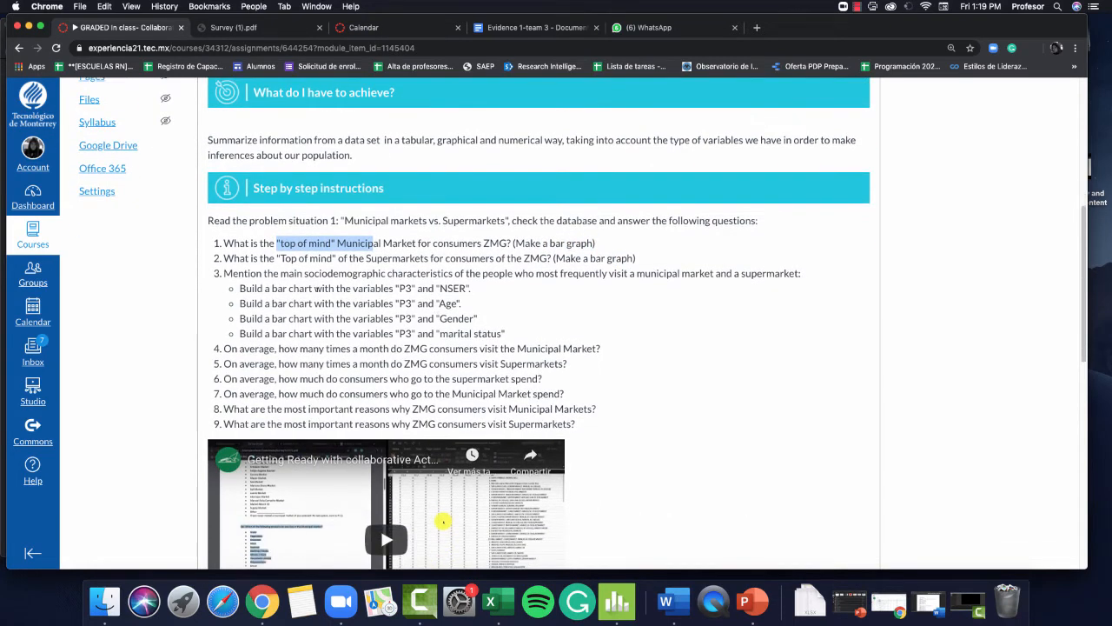
left_click_drag(282, 272, 473, 271)
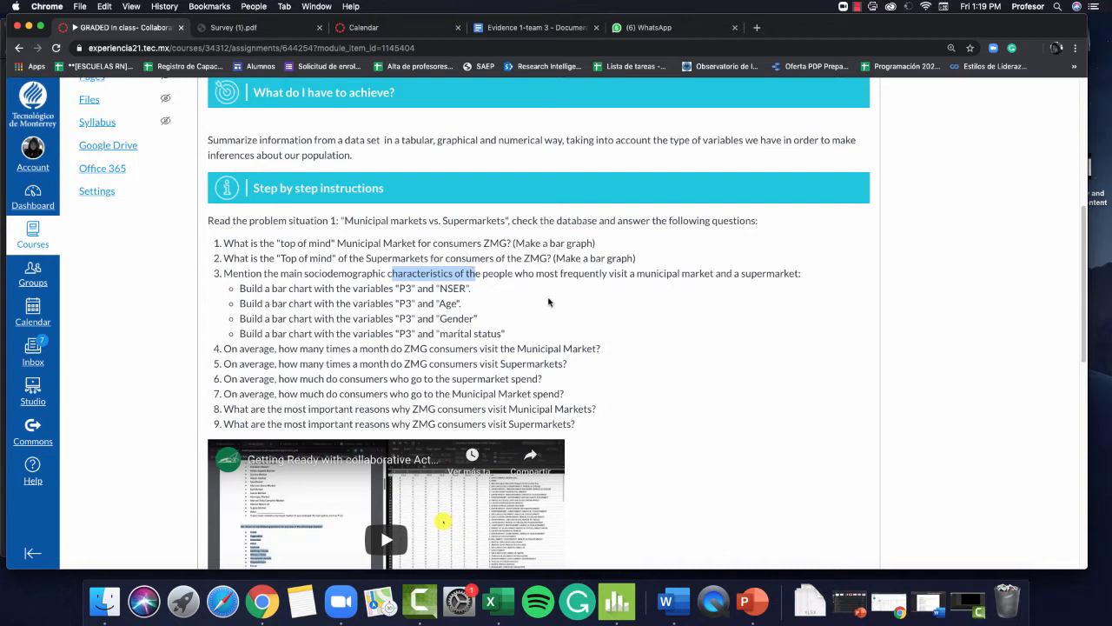
left_click(719, 273)
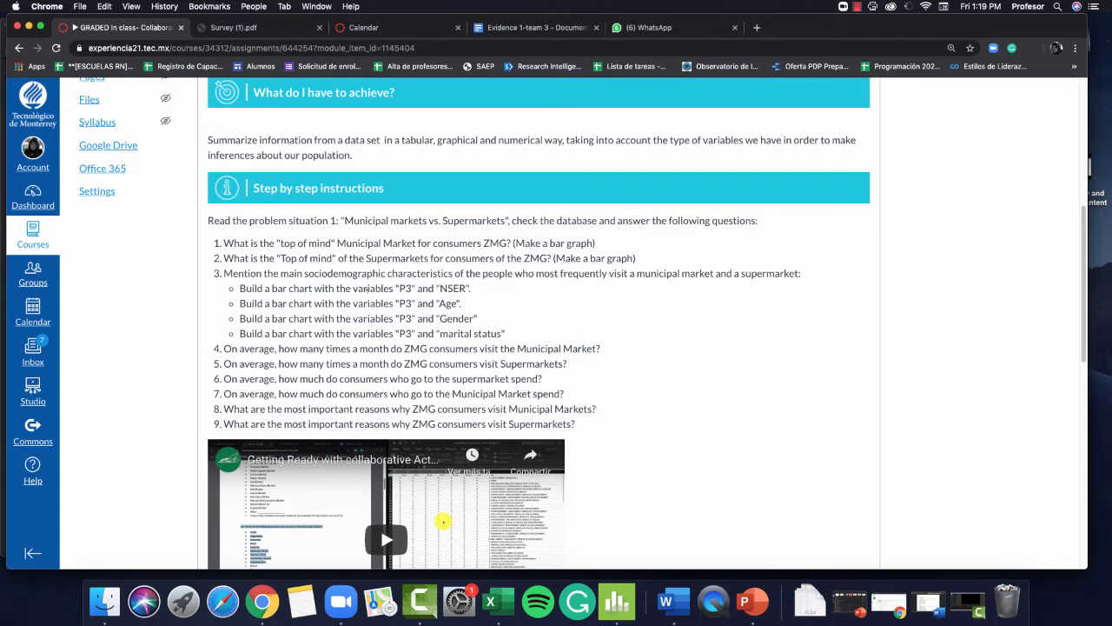
Read the bar chart tasks that pair variable P3 with NSER, Age, Gender and marital status, along with the municipal market top-of-mind question.
double_click(403, 288)
left_click_drag(439, 288, 474, 289)
left_click(565, 244)
left_click_drag(308, 243, 361, 243)
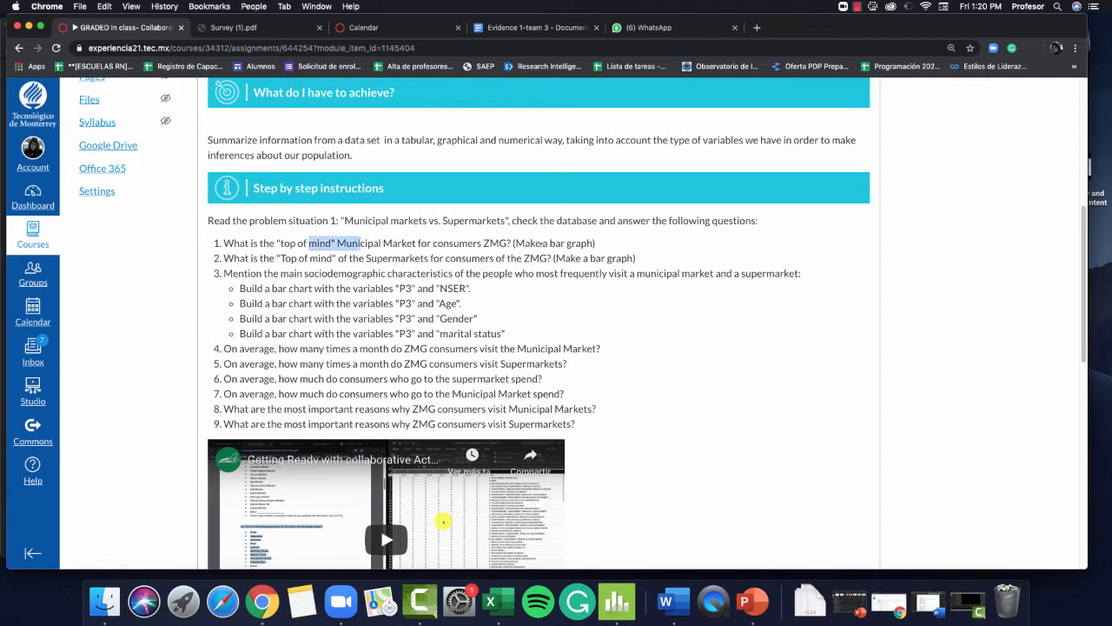
left_click(604, 245)
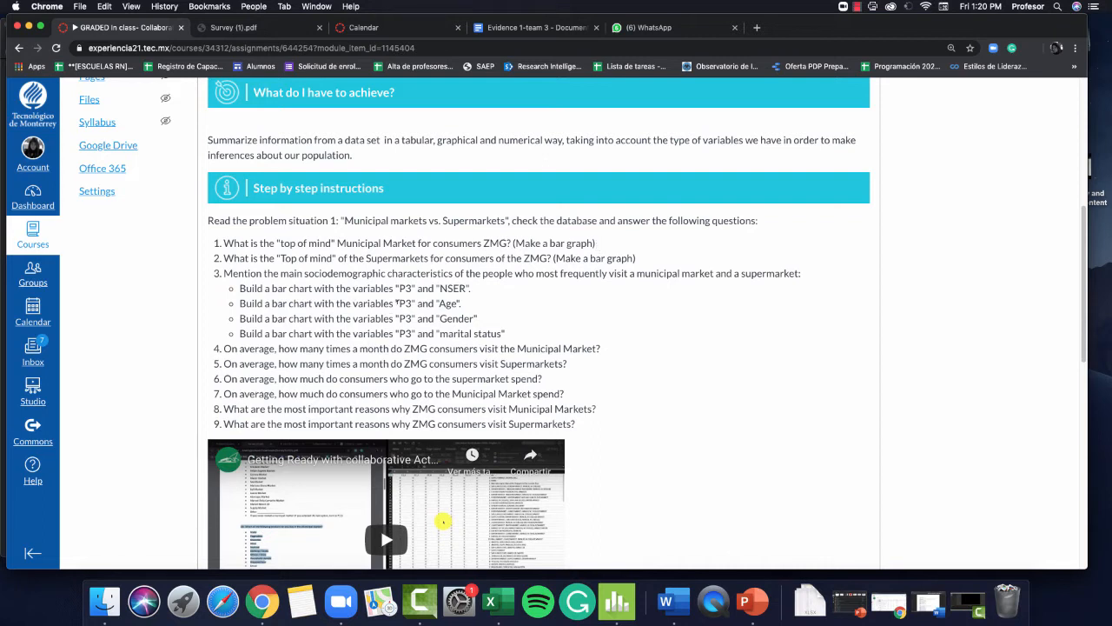
left_click_drag(397, 302, 459, 302)
left_click_drag(398, 318, 501, 334)
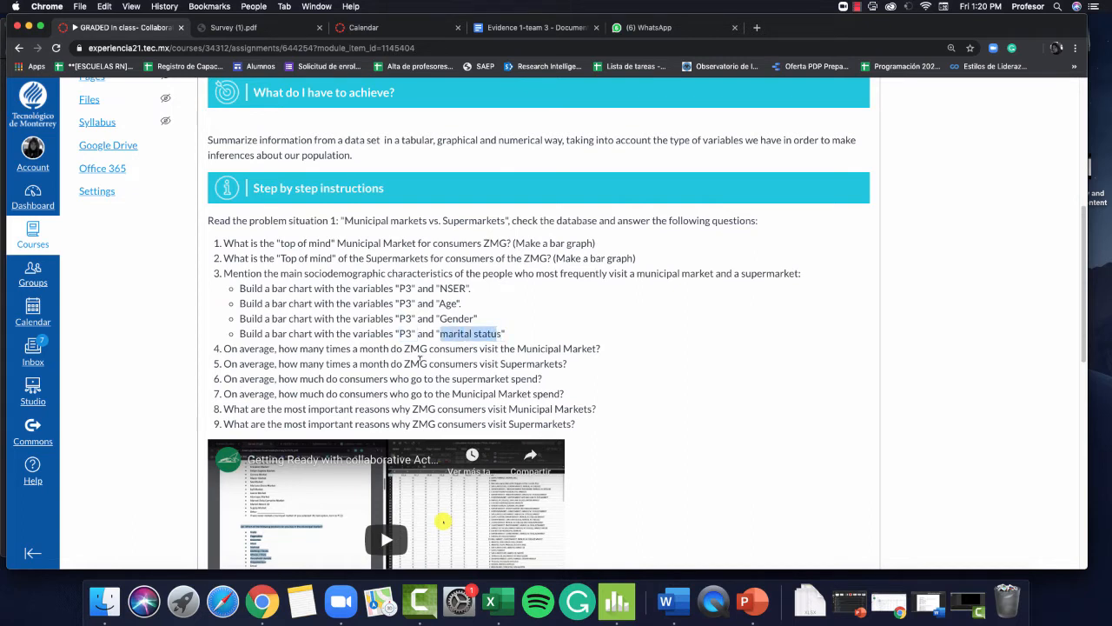
Read activity questions 4 to 9 about average monthly visits, average spending and reasons for visiting municipal markets and supermarkets.
scroll(345, 363, "down", 2)
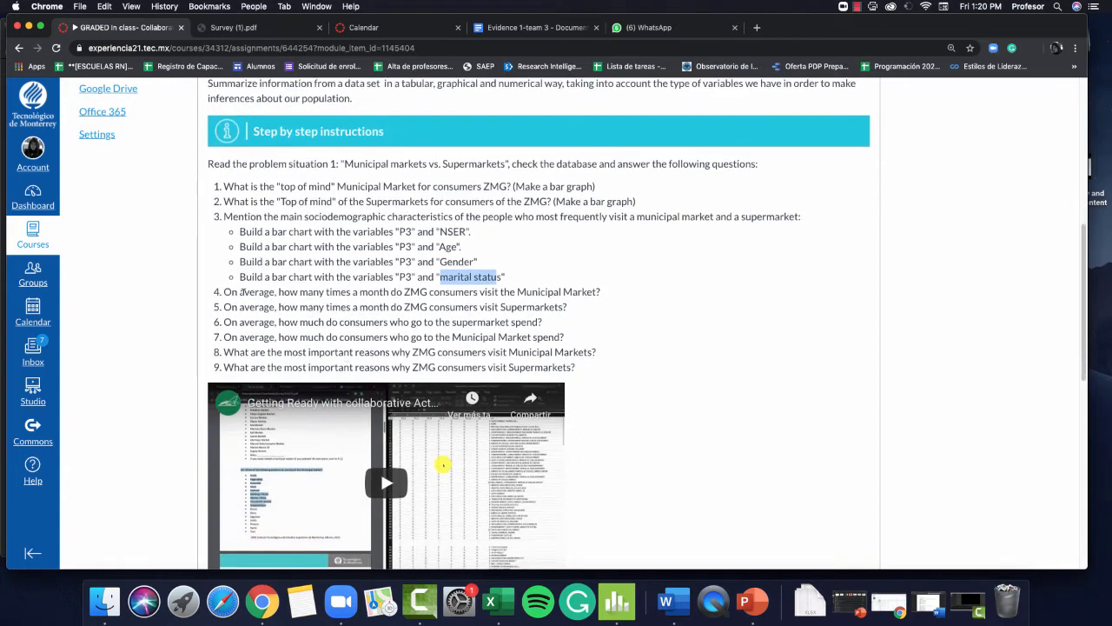
left_click_drag(241, 292, 276, 292)
left_click_drag(242, 322, 267, 332)
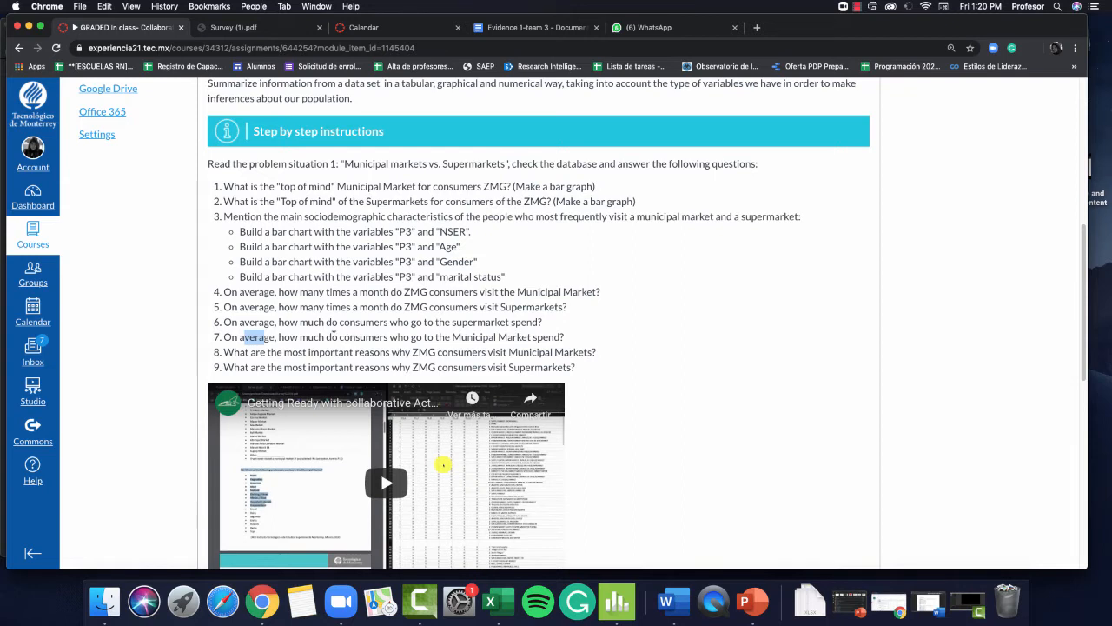
scroll(333, 335, "down", 1)
left_click_drag(224, 351, 595, 351)
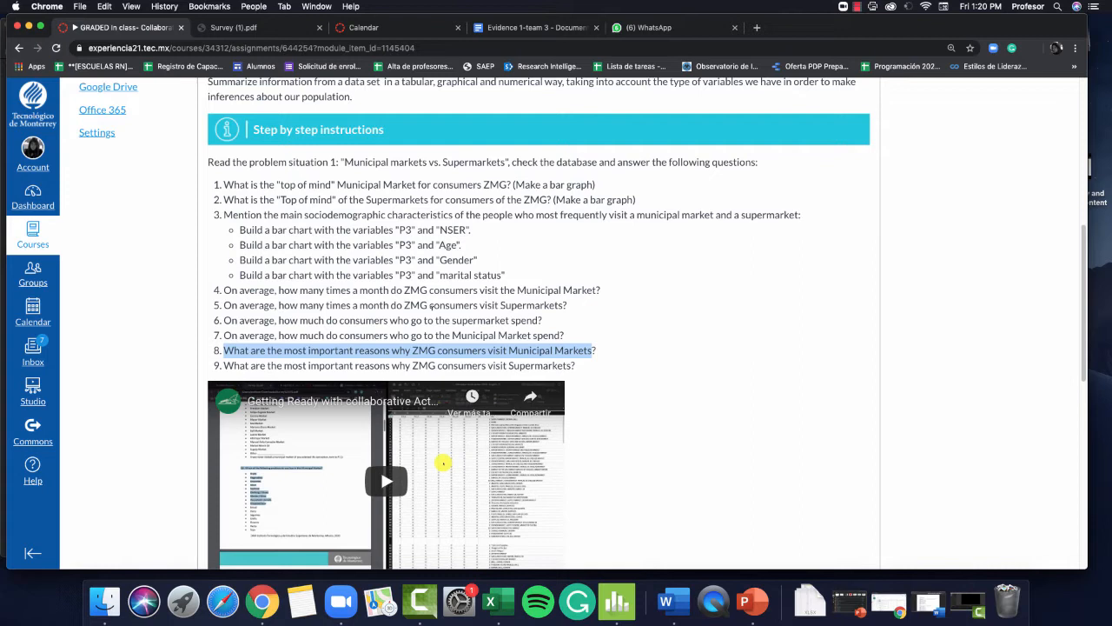
left_click(595, 362)
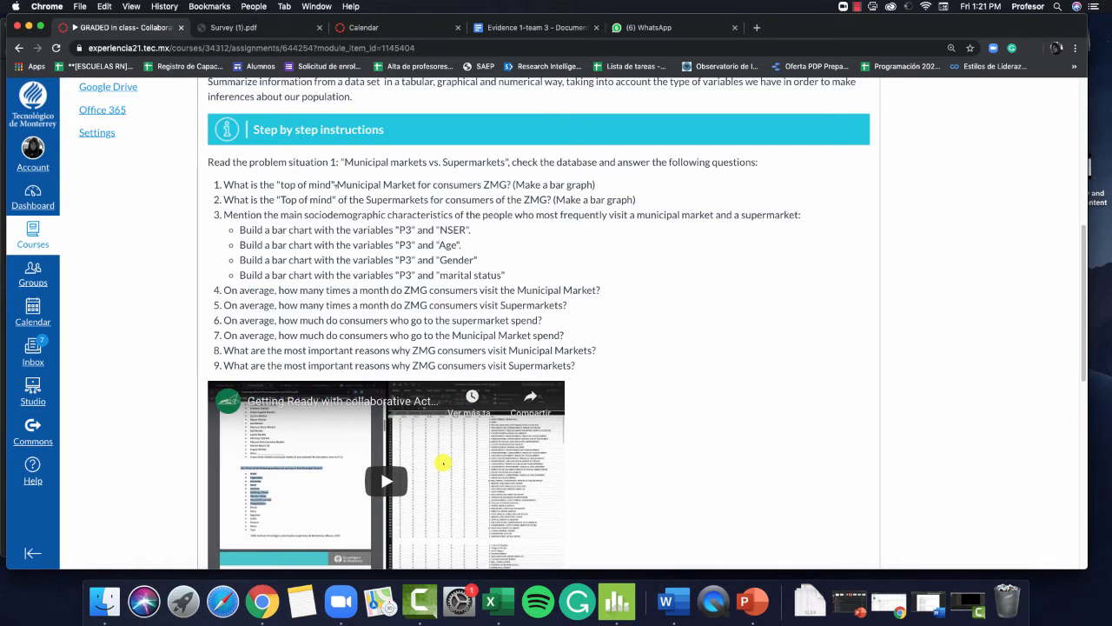
Compare the municipal market top-of-mind question with the bar chart task for P3 and Age to identify the variables needed.
left_click_drag(340, 181, 337, 272)
left_click(385, 257)
double_click(450, 246)
left_click(466, 249)
left_click_drag(457, 246, 438, 246)
left_click_drag(303, 184, 382, 184)
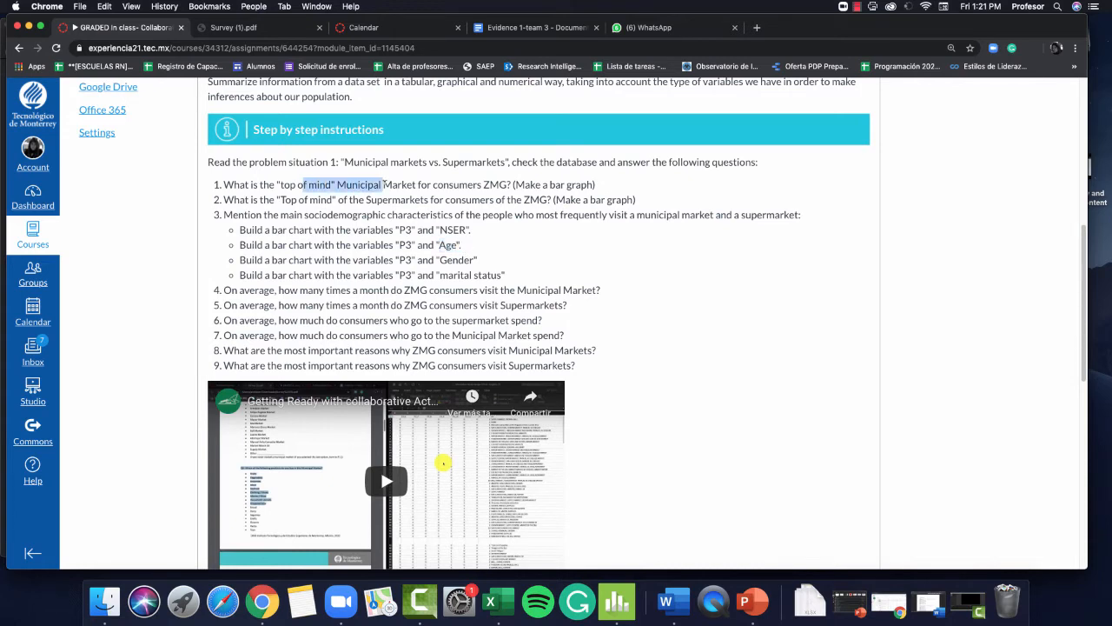
left_click_drag(438, 245, 460, 246)
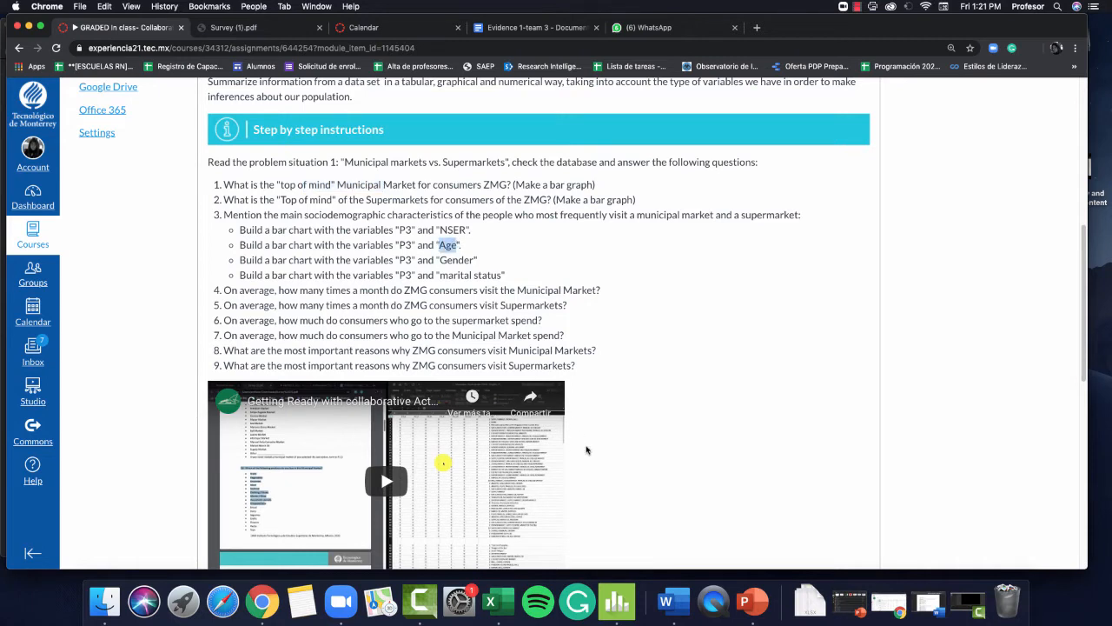
Switch to Minitab and look through the Variables worksheet for the sociodemographic variables near its end.
left_click(618, 600)
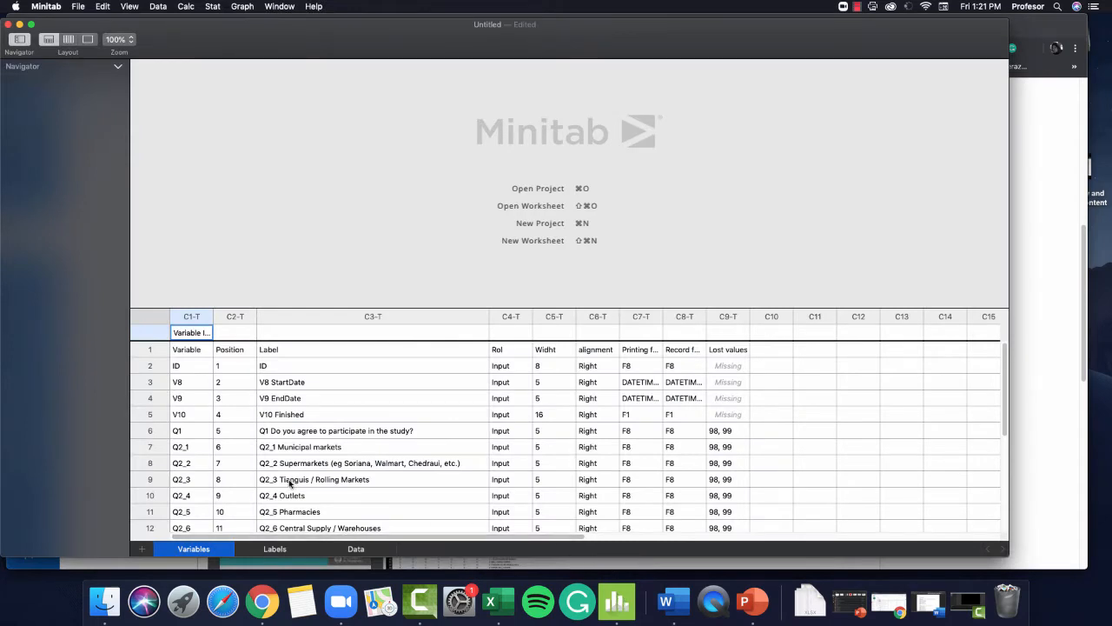
scroll(272, 481, "down", 7)
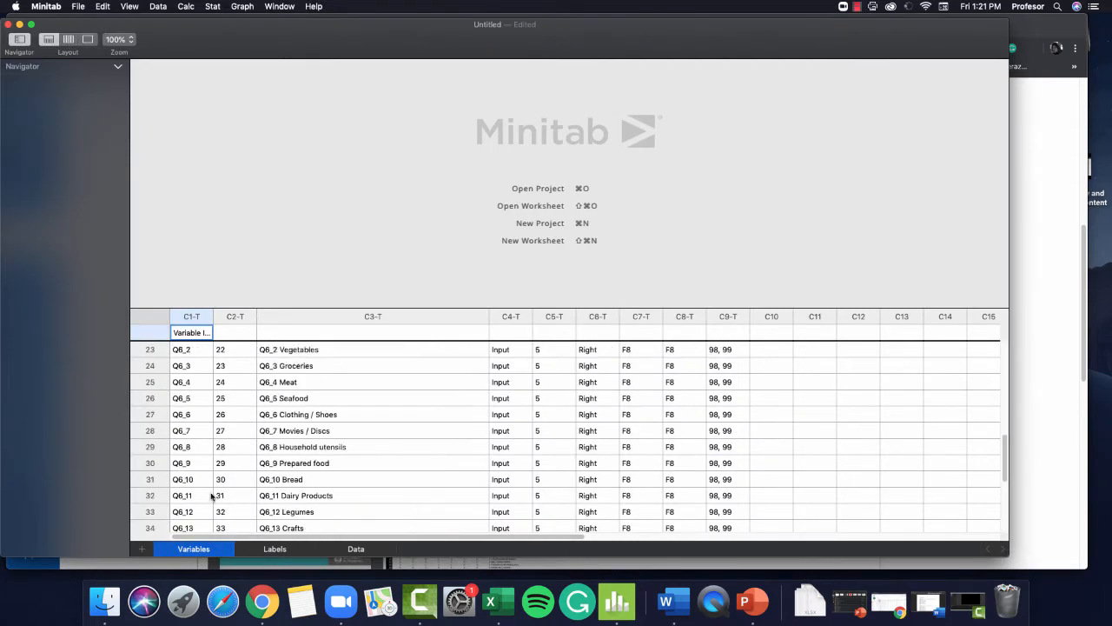
scroll(335, 487, "down", 8)
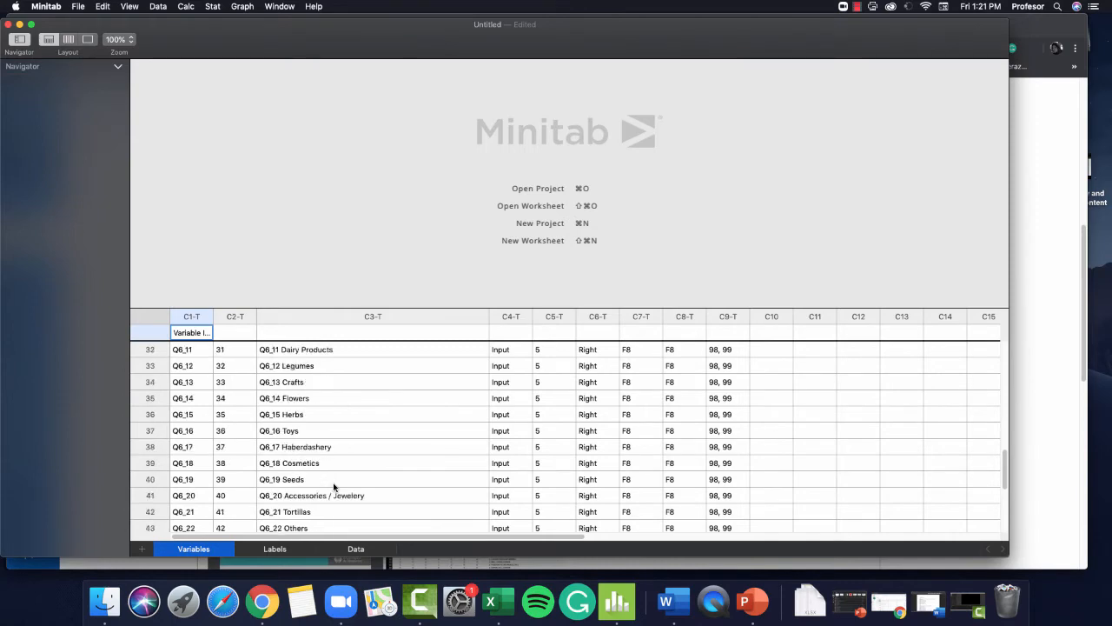
scroll(334, 487, "down", 15)
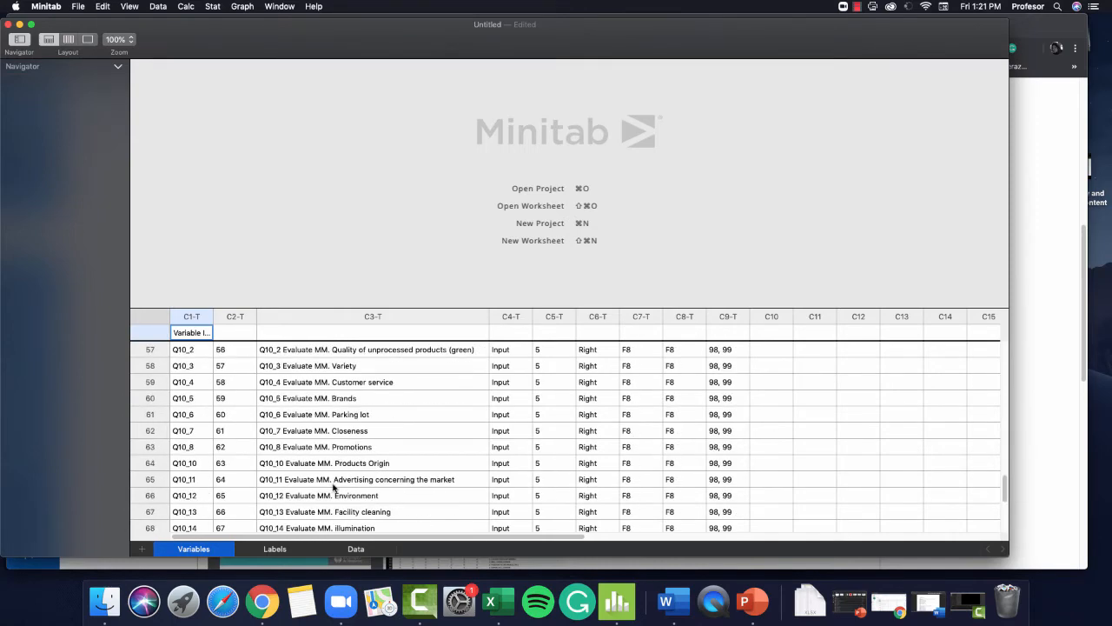
scroll(333, 489, "down", 13)
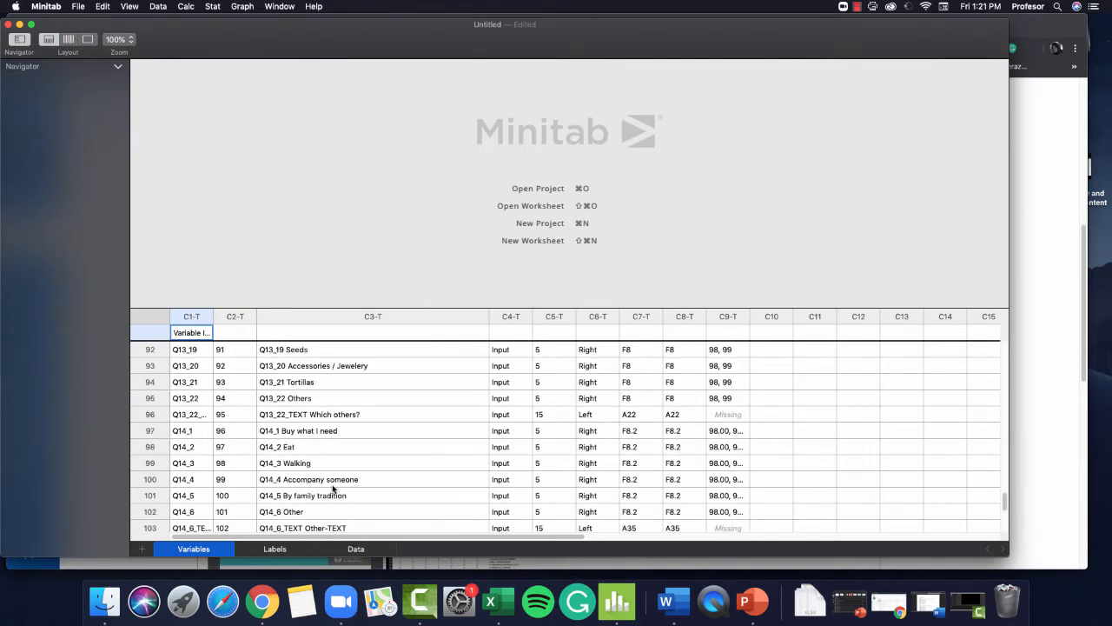
scroll(333, 490, "down", 7)
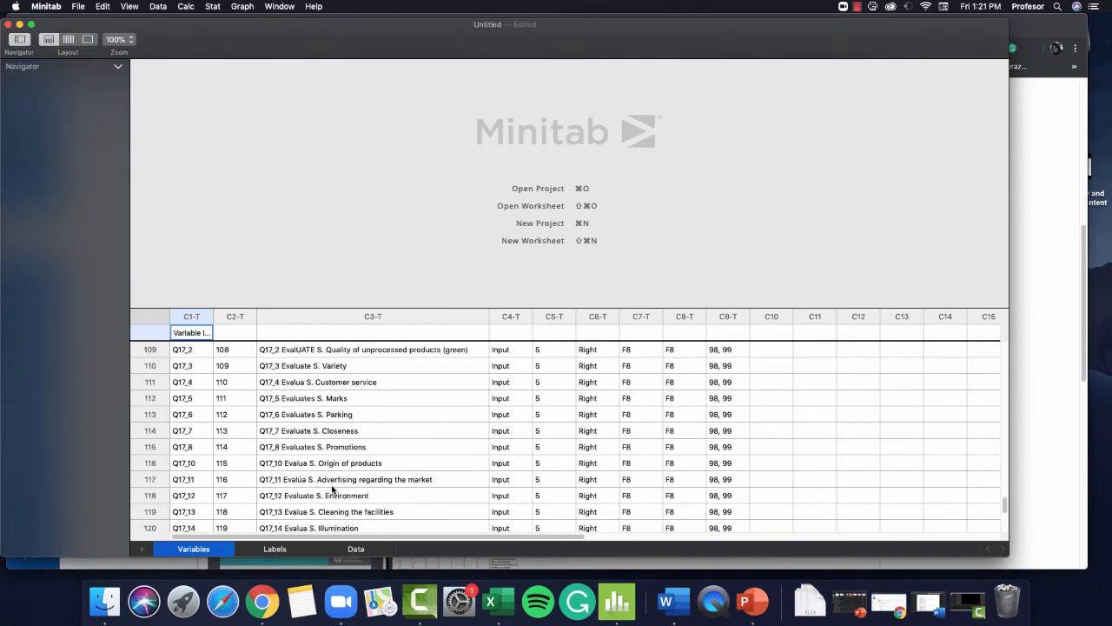
scroll(333, 489, "down", 8)
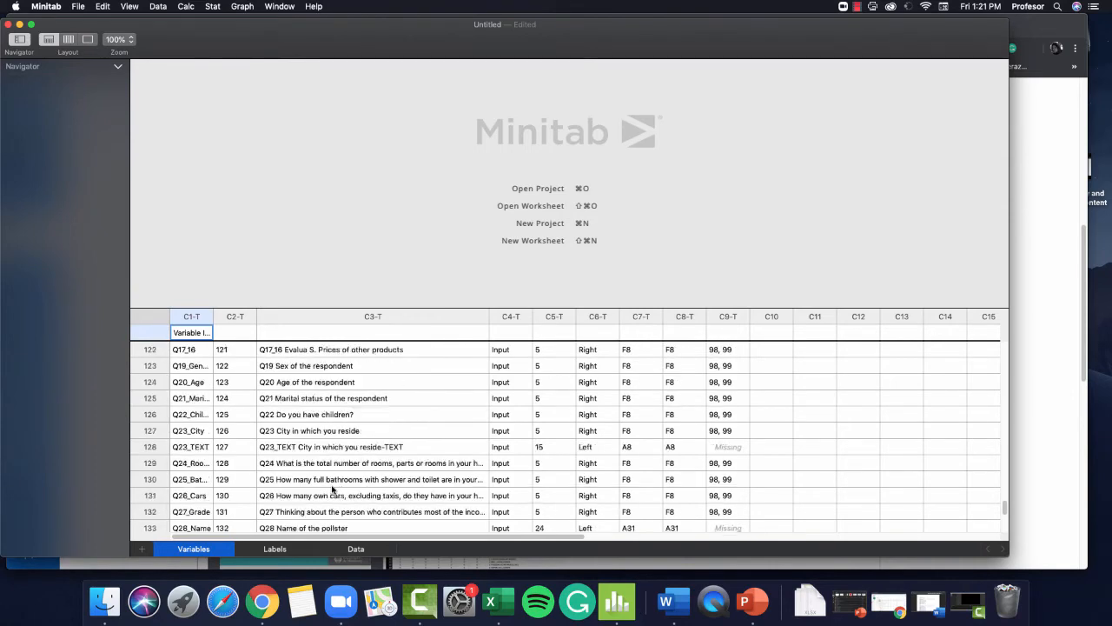
scroll(332, 489, "down", 1)
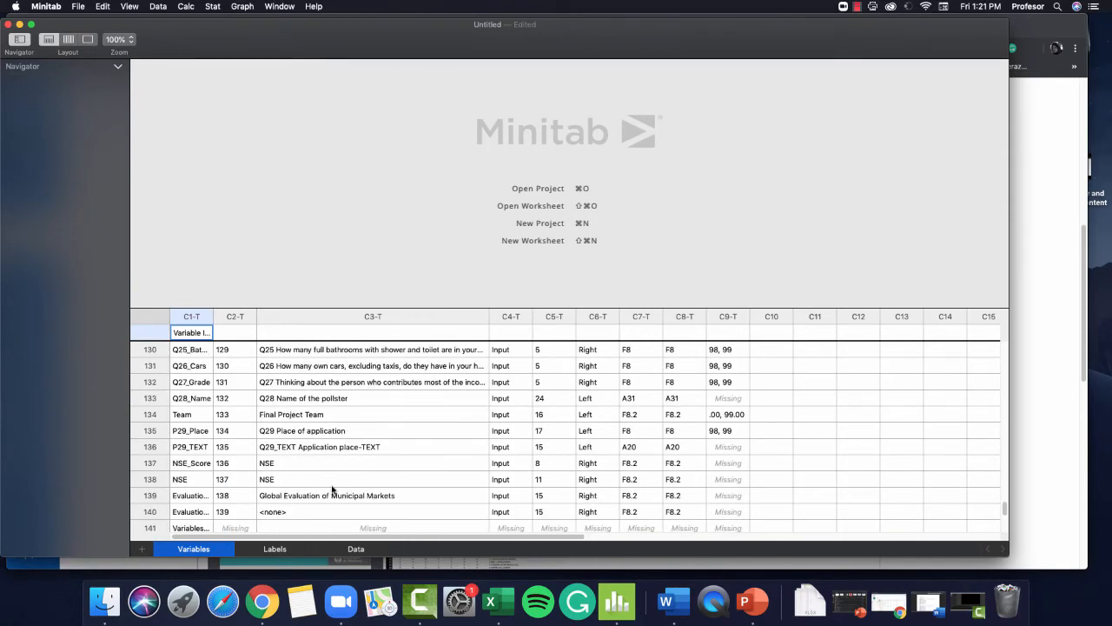
scroll(333, 490, "down", 2)
scroll(333, 489, "up", 8)
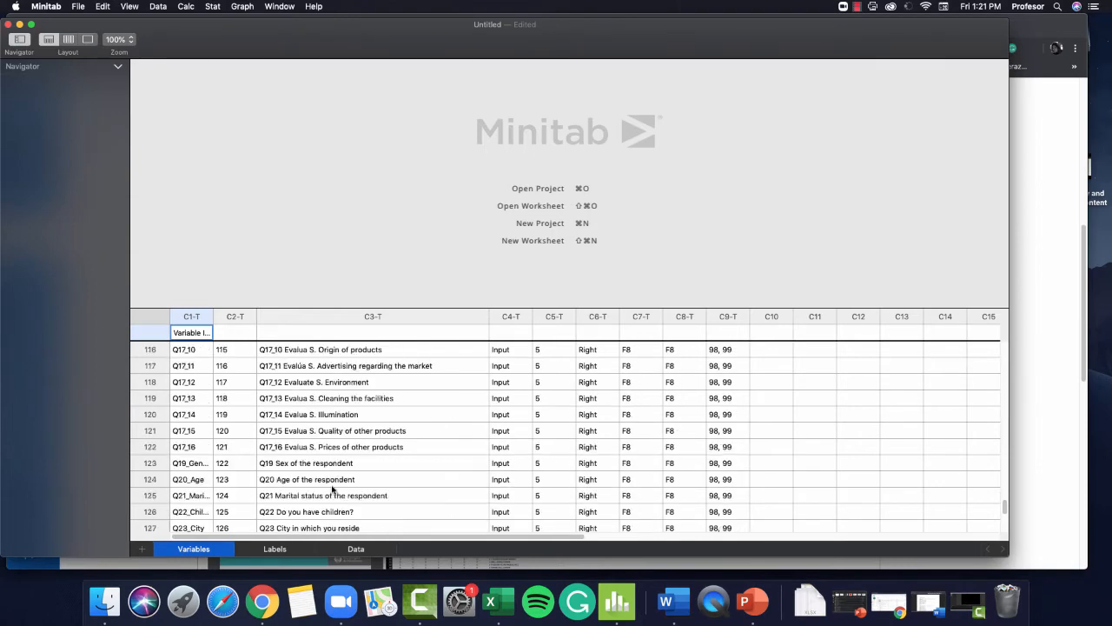
scroll(318, 490, "down", 5)
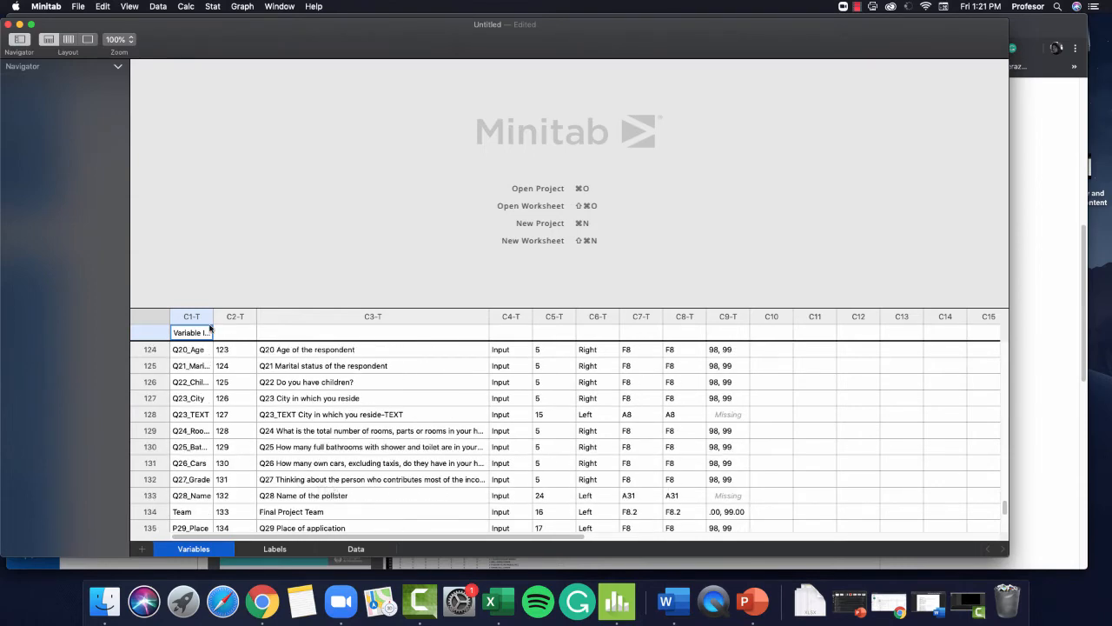
Widen column C1 of the Variables worksheet to fit the full variable names and check the age, marital status and children rows.
left_click_drag(213, 318, 256, 319)
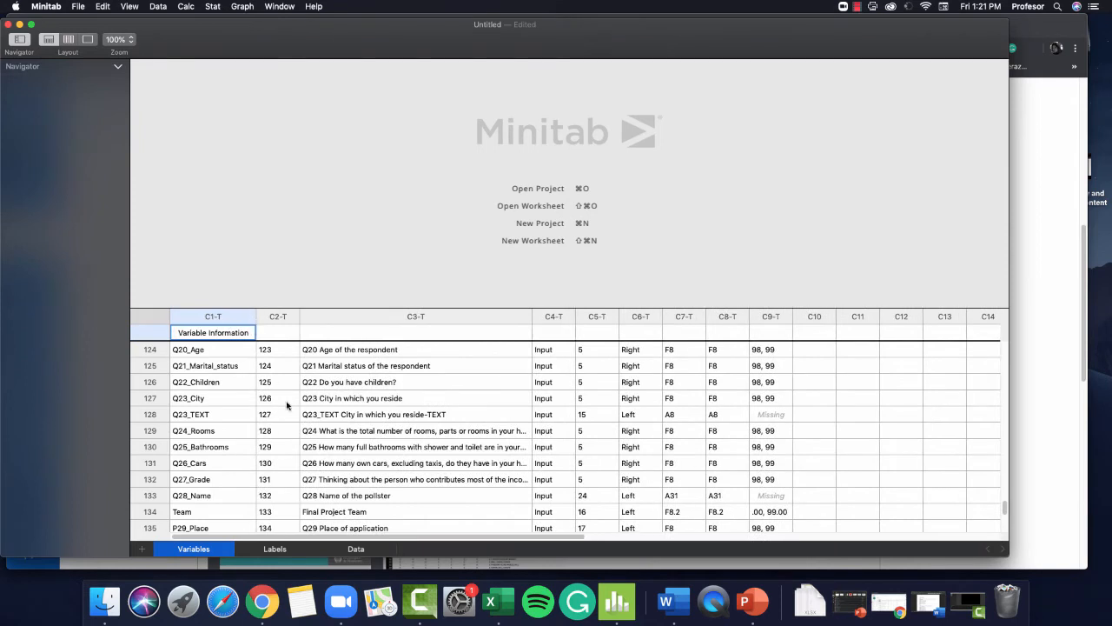
scroll(269, 394, "up", 1)
left_click(192, 372)
left_click_drag(149, 368, 149, 397)
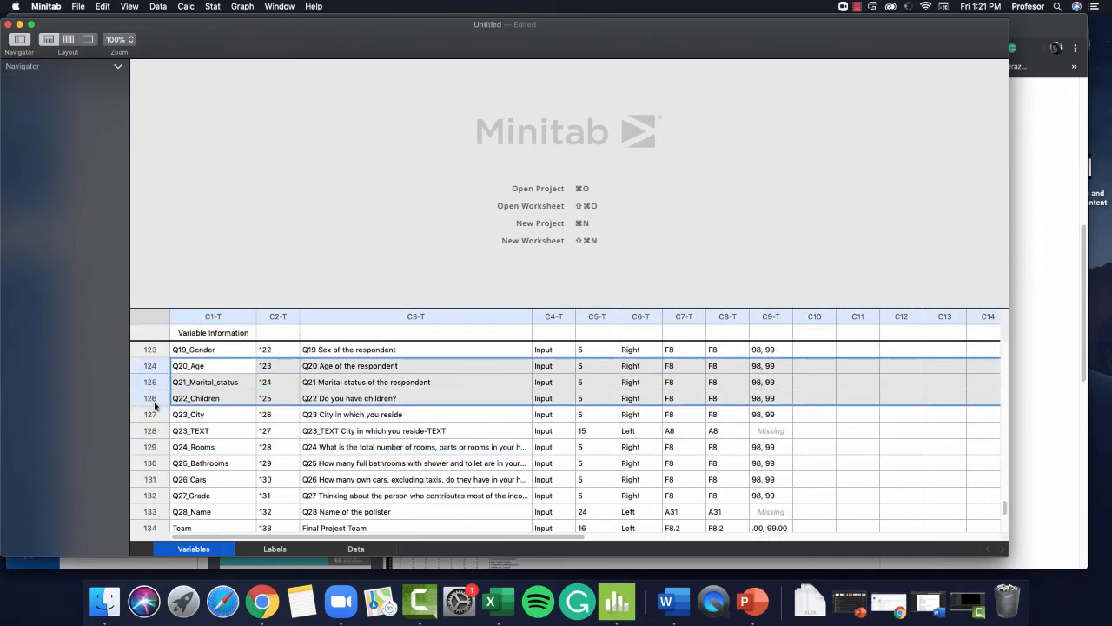
left_click(220, 400)
left_click(224, 385)
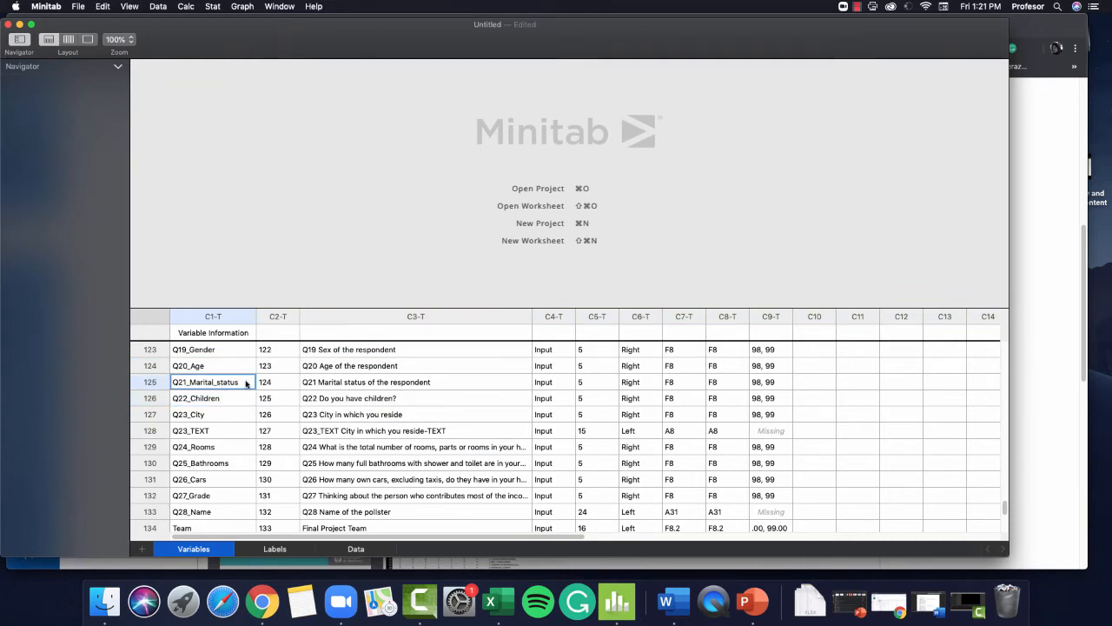
Look through the Labels worksheet for the codes of the gender, age and marital status variables.
left_click(274, 549)
scroll(235, 469, "down", 20)
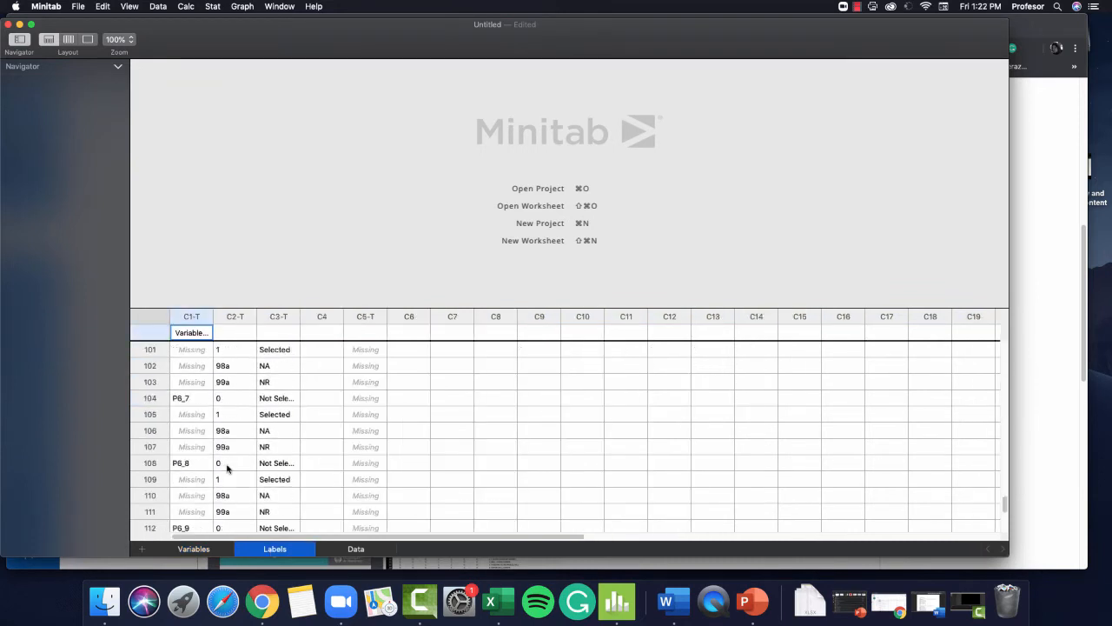
scroll(227, 470, "down", 8)
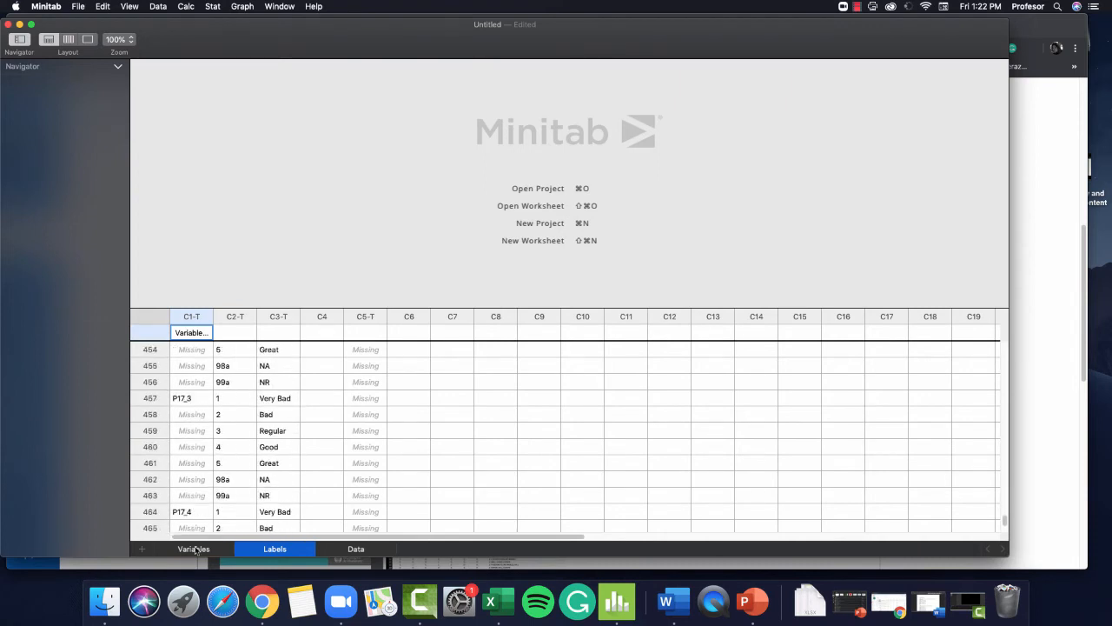
left_click(194, 548)
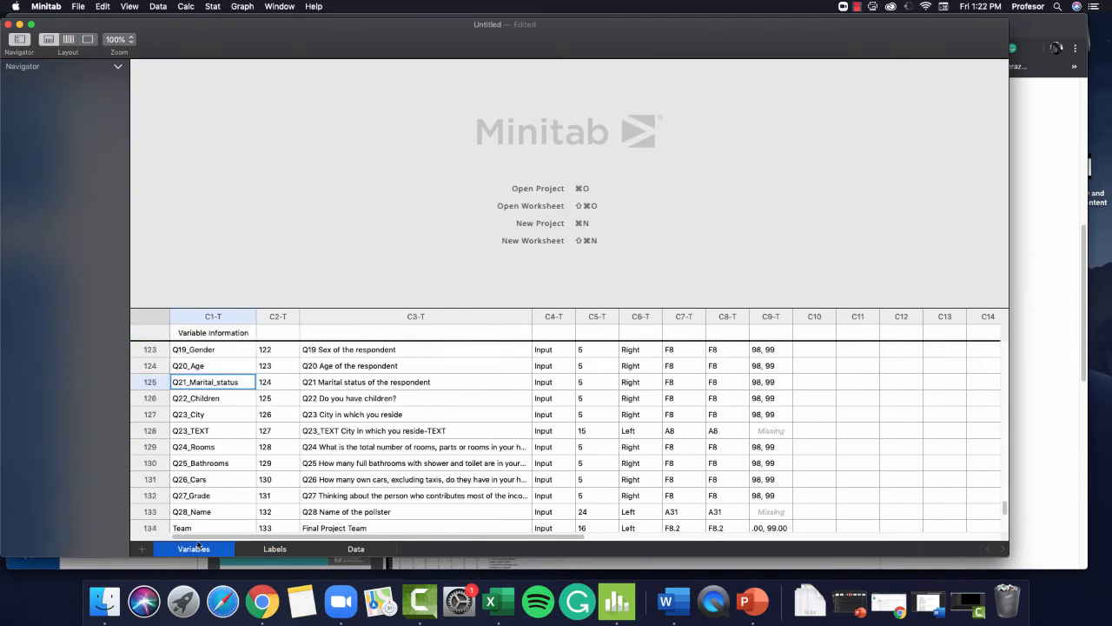
left_click(275, 548)
scroll(213, 496, "down", 10)
scroll(213, 495, "down", 8)
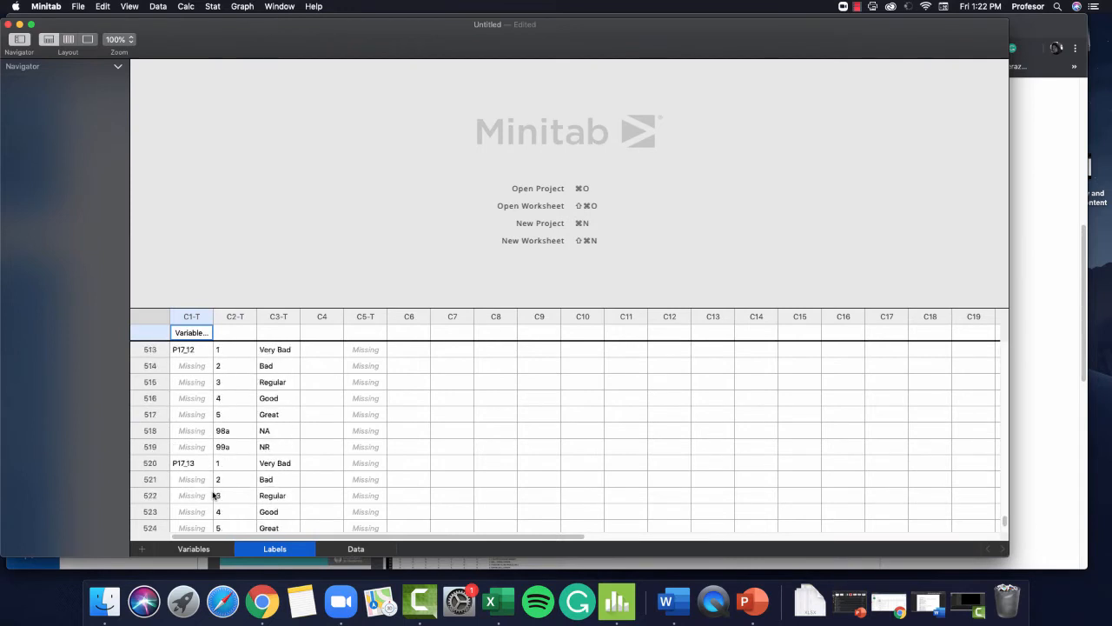
scroll(213, 496, "down", 5)
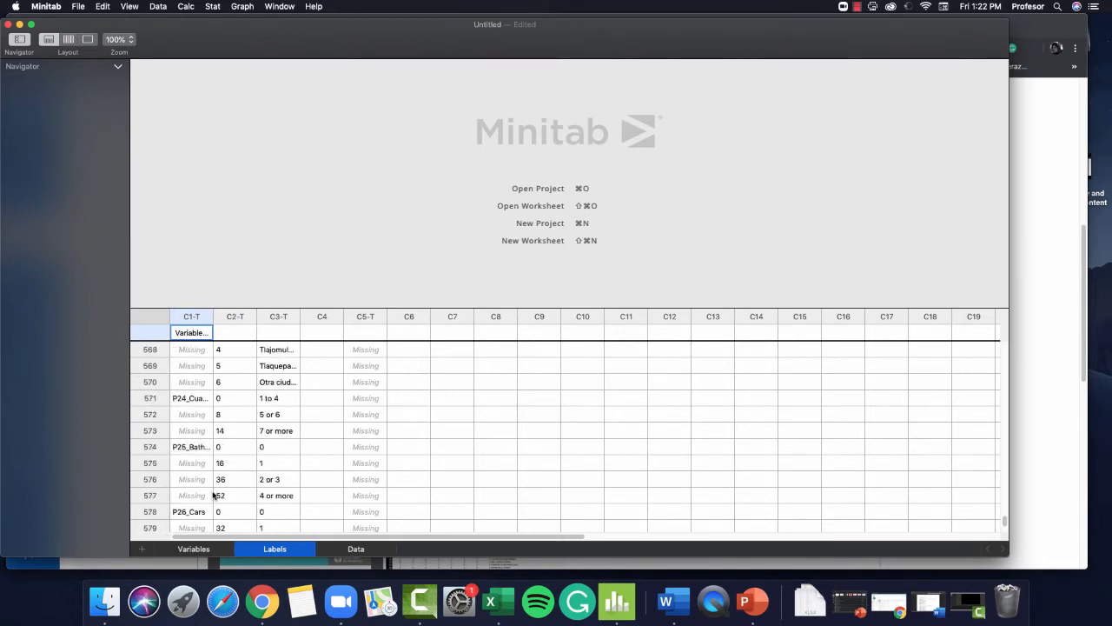
scroll(213, 495, "up", 3)
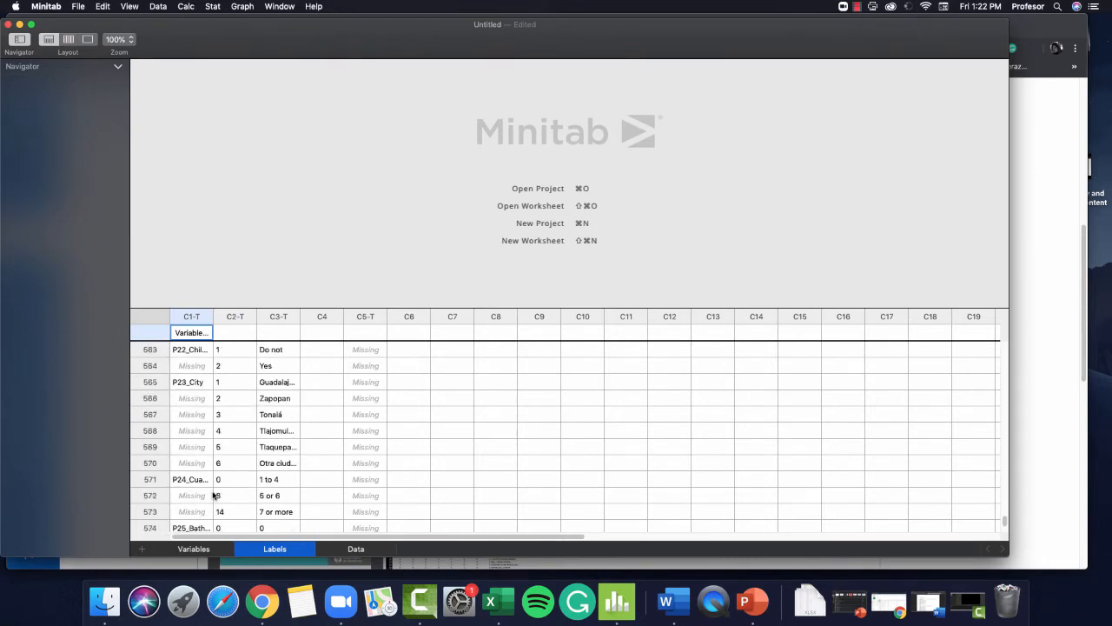
scroll(213, 495, "up", 4)
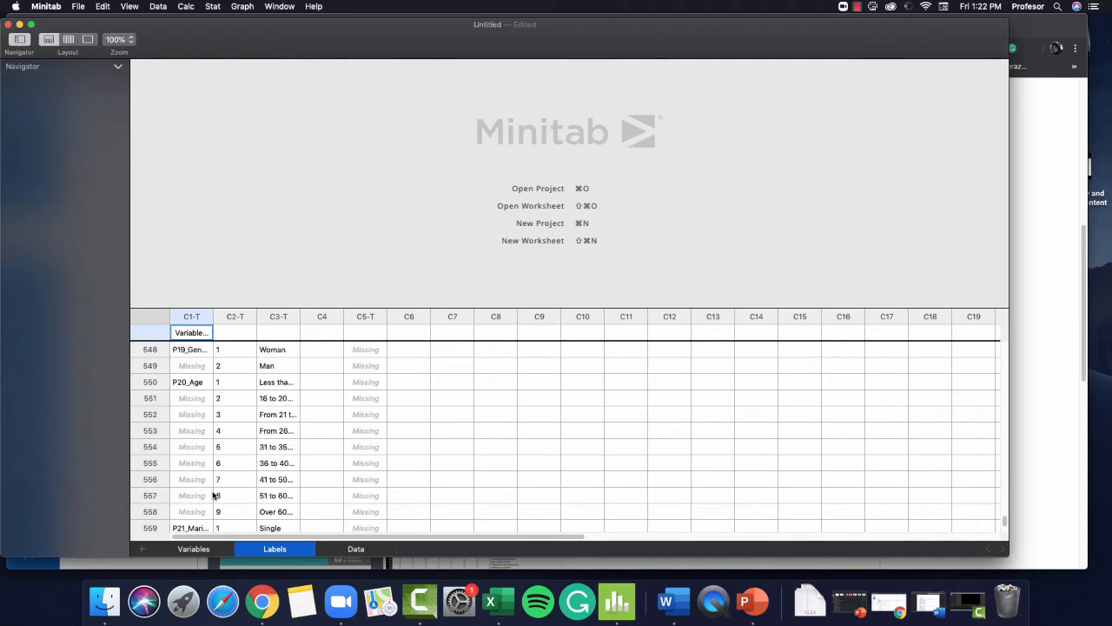
scroll(213, 495, "down", 2)
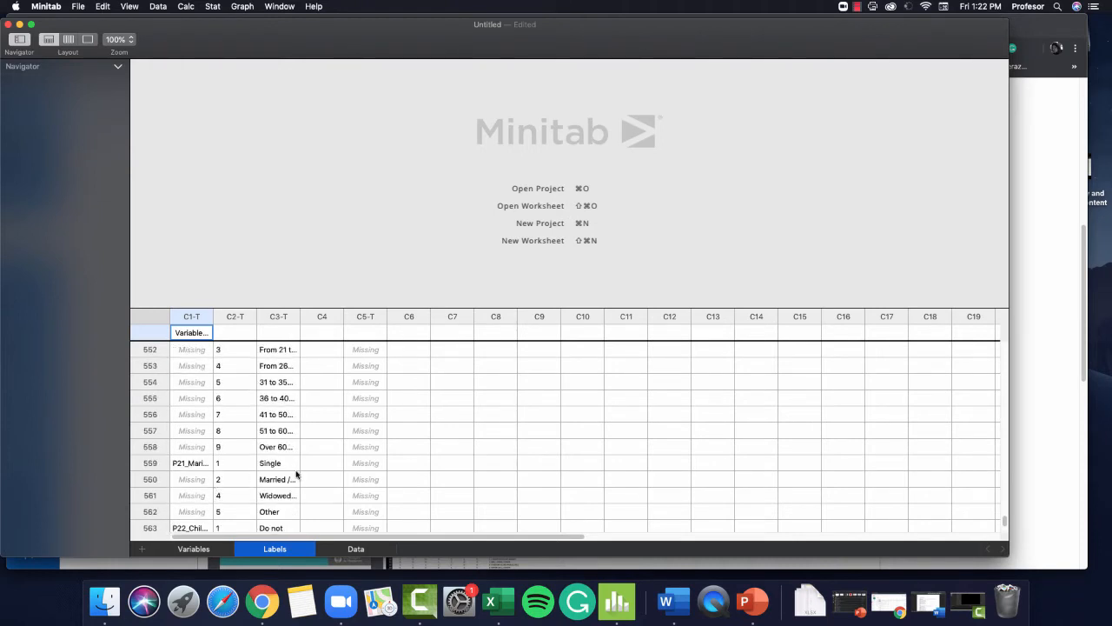
Examine each category label of the marital status variable in the Labels worksheet, from Single to Other.
left_click(259, 467)
left_click(274, 483)
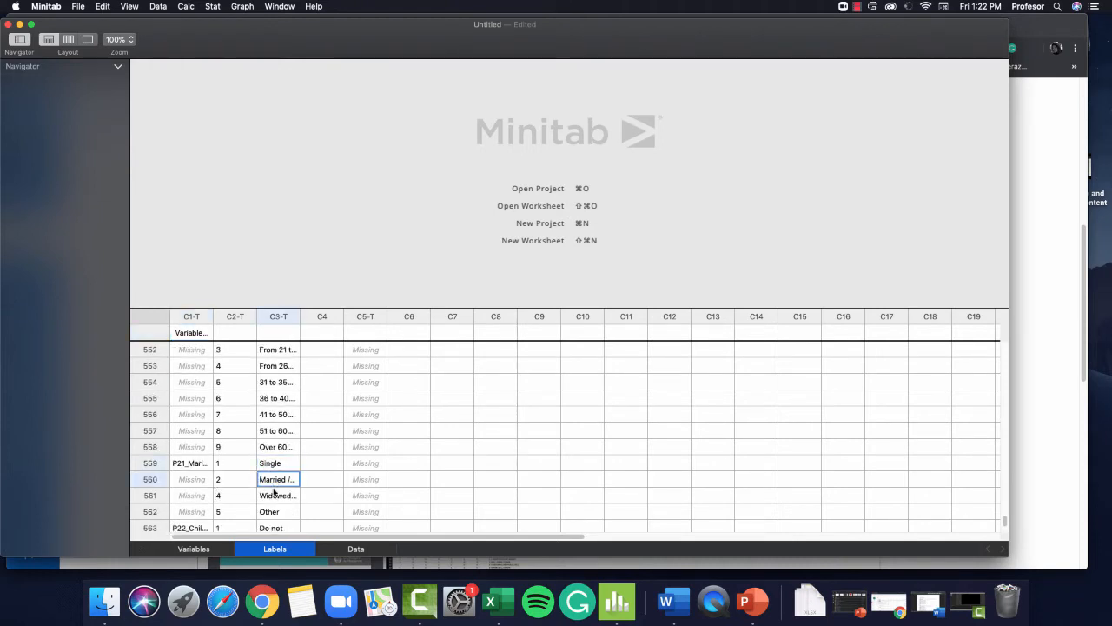
left_click(280, 465)
left_click(278, 483)
left_click(276, 496)
left_click(275, 515)
left_click(190, 467)
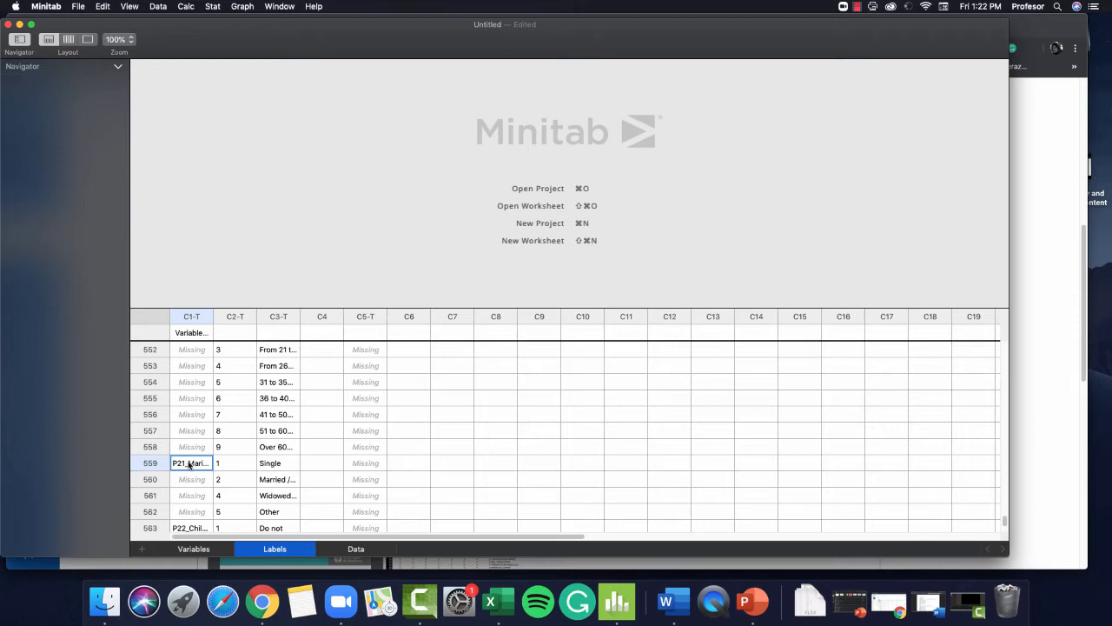
left_click(237, 9)
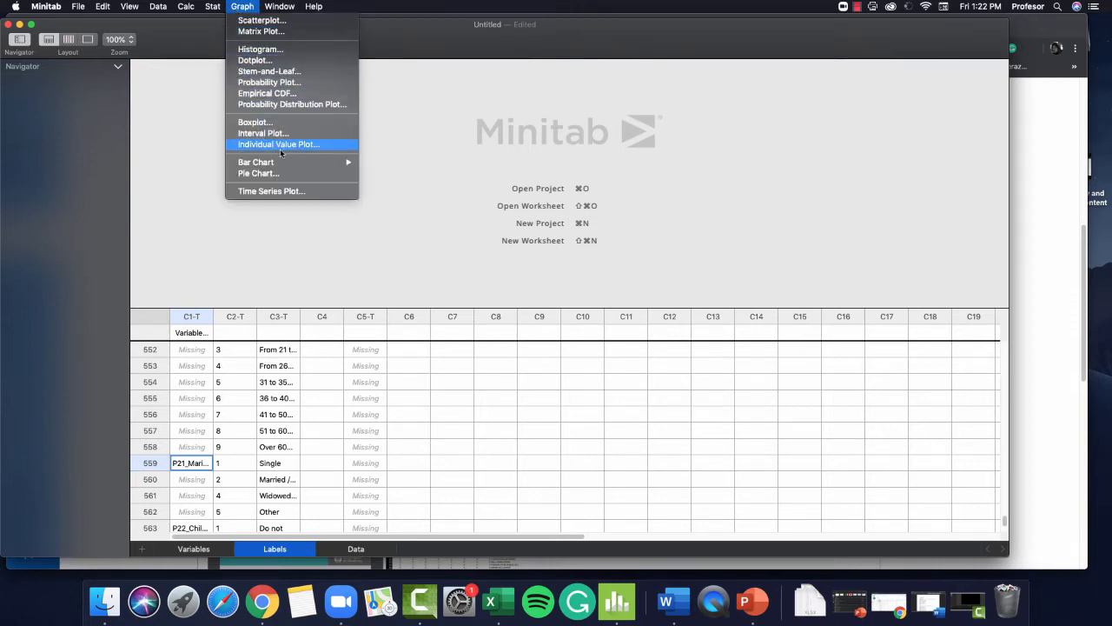
mouse_move(287, 164)
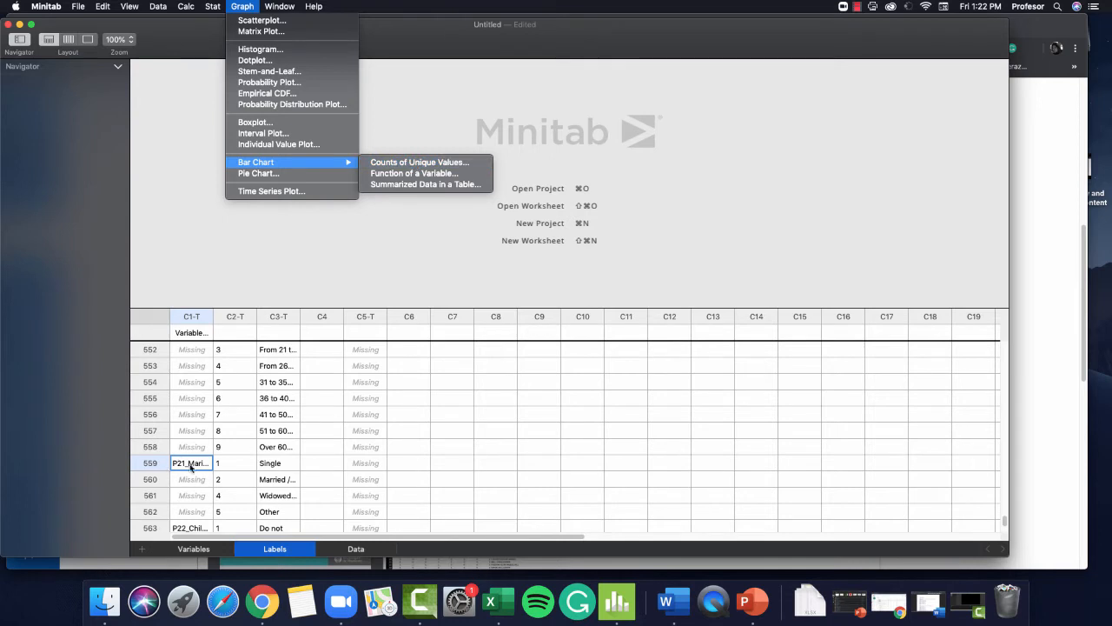
left_click(439, 163)
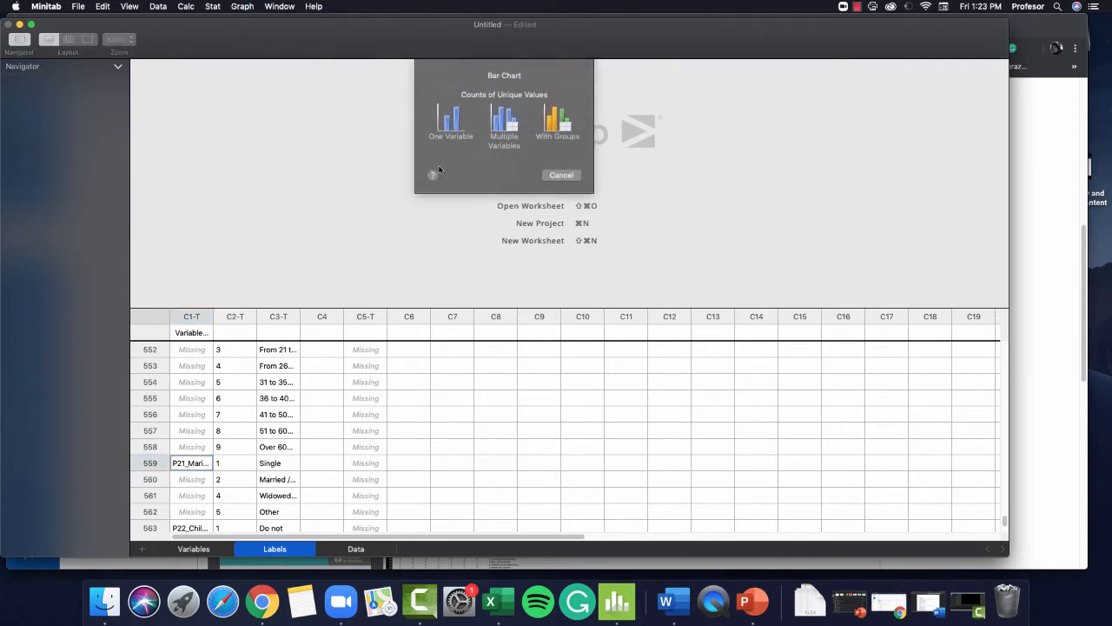
left_click(450, 125)
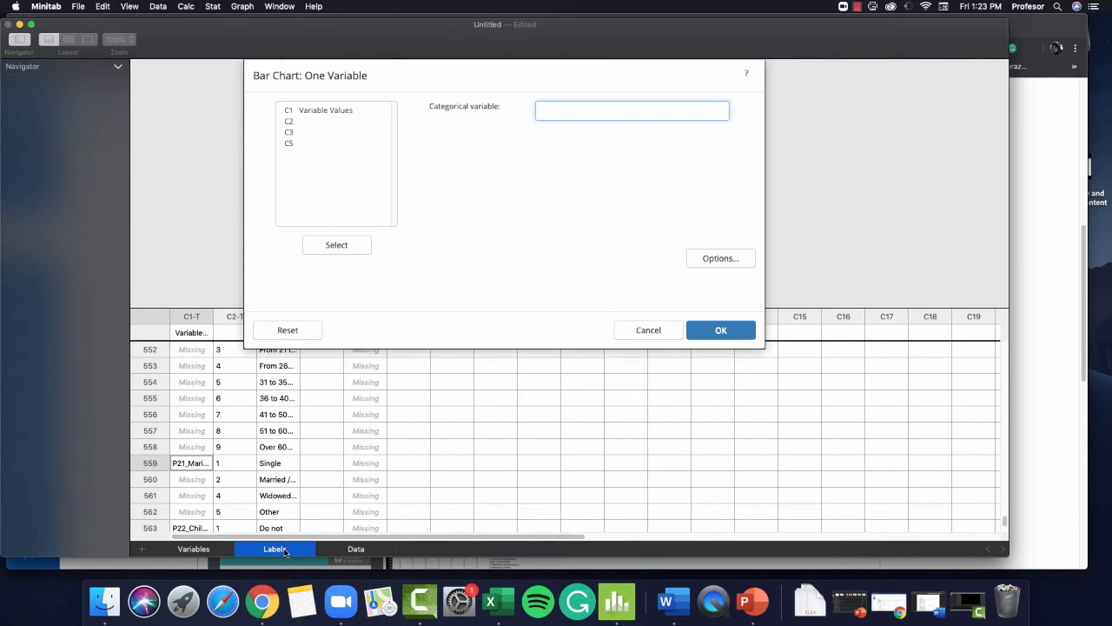
left_click(646, 332)
left_click(460, 109)
left_click(654, 334)
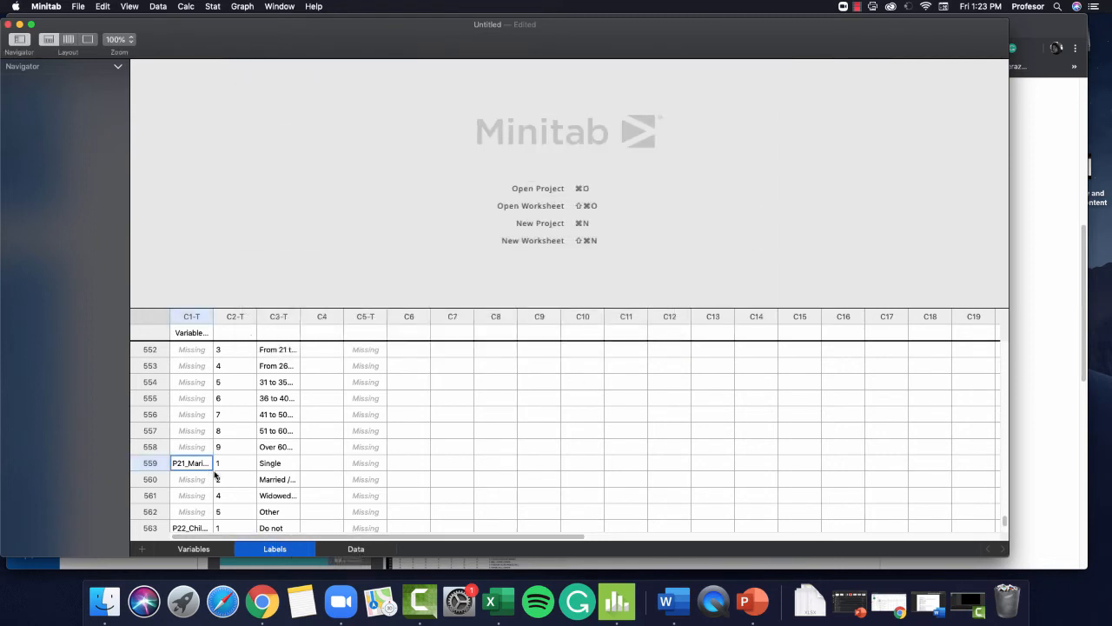
Widen column C1 of the Labels worksheet to show the full variable names and switch to the Data worksheet.
left_click_drag(213, 318, 249, 323)
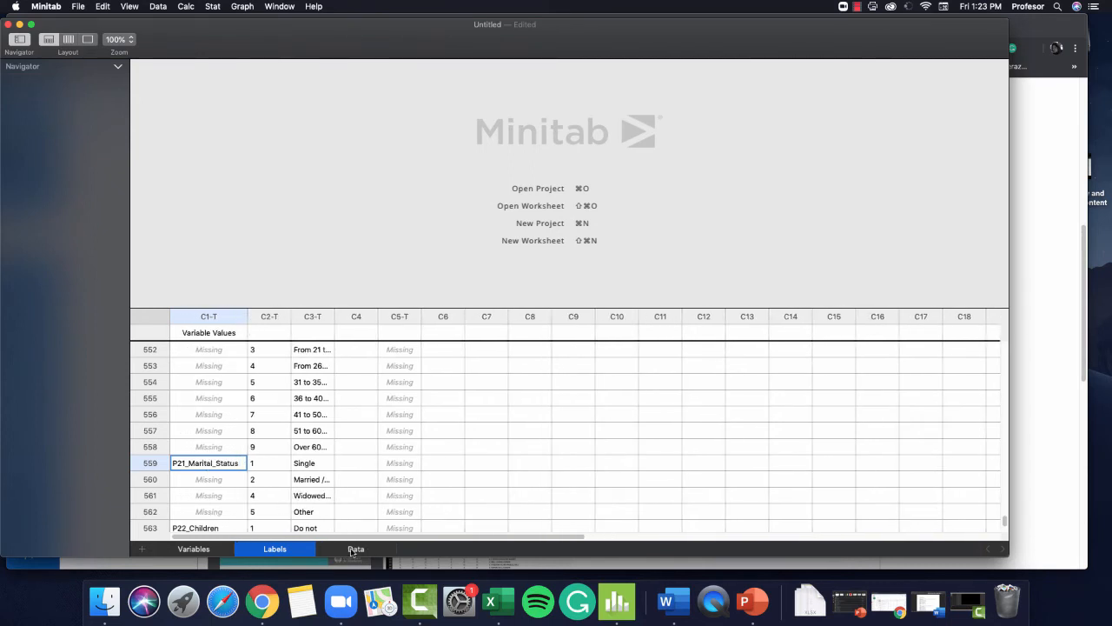
left_click(354, 549)
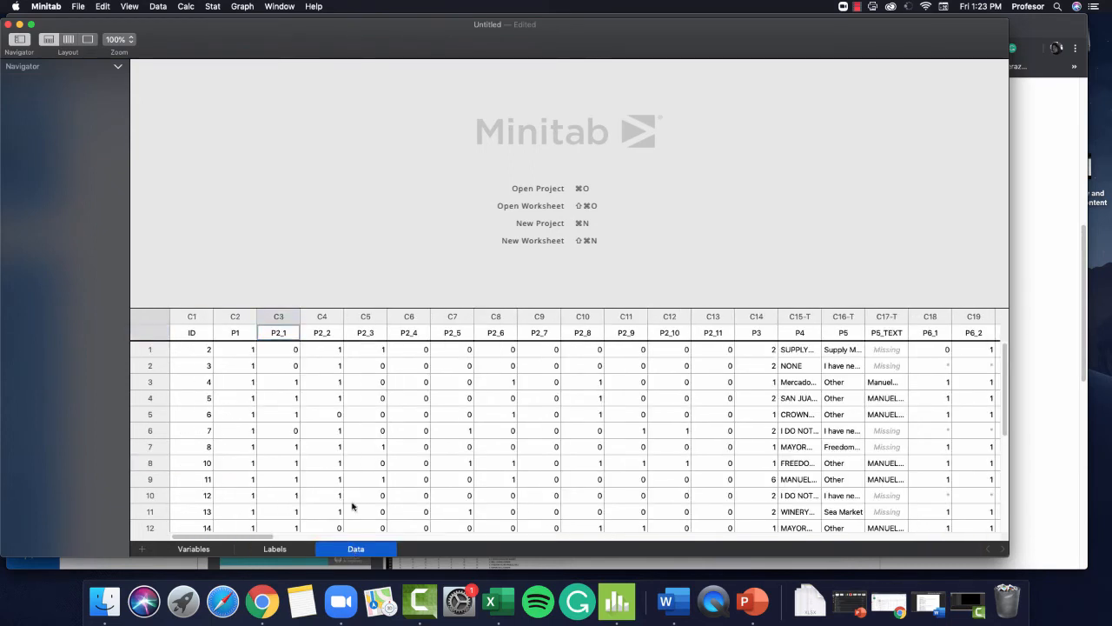
Set up a one-variable bar chart of counts of unique values with P21_Marital_Status as the categorical variable.
left_click(241, 6)
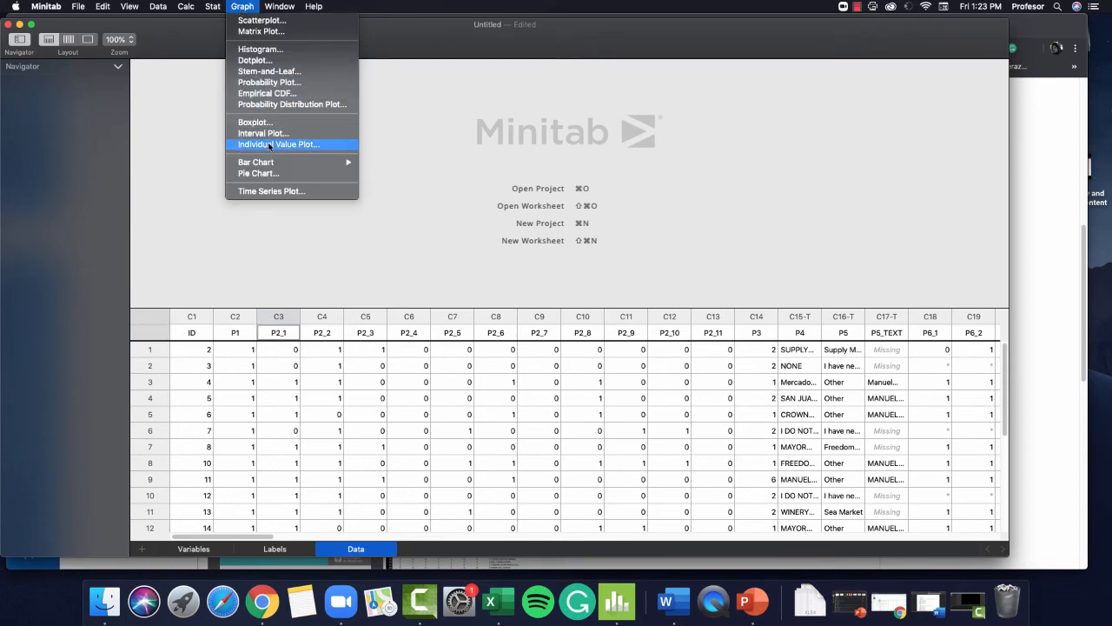
mouse_move(279, 163)
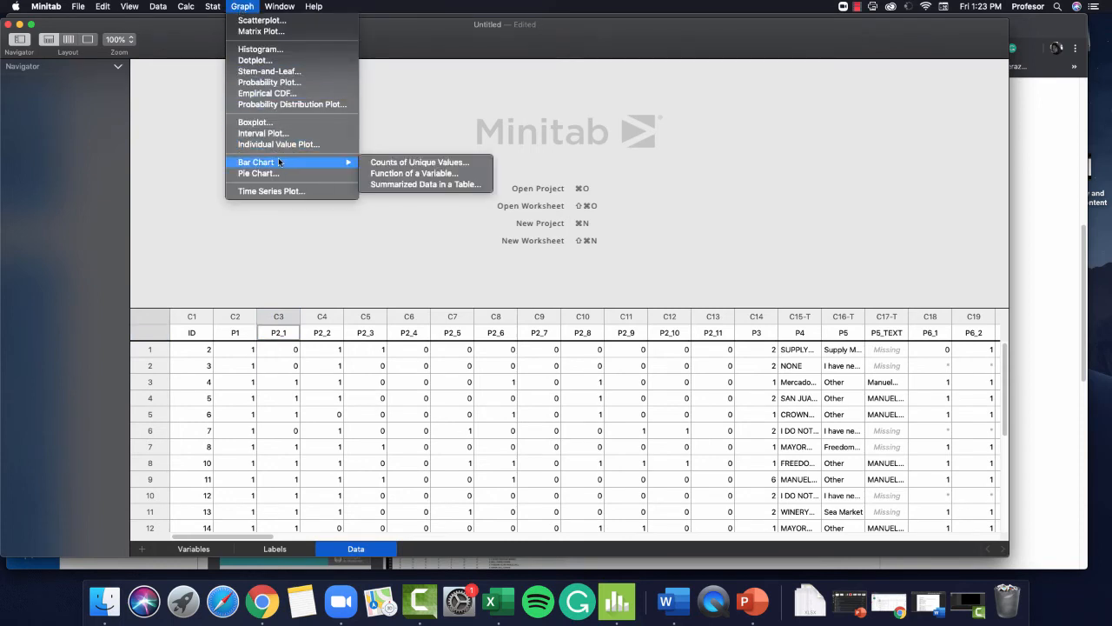
left_click(419, 163)
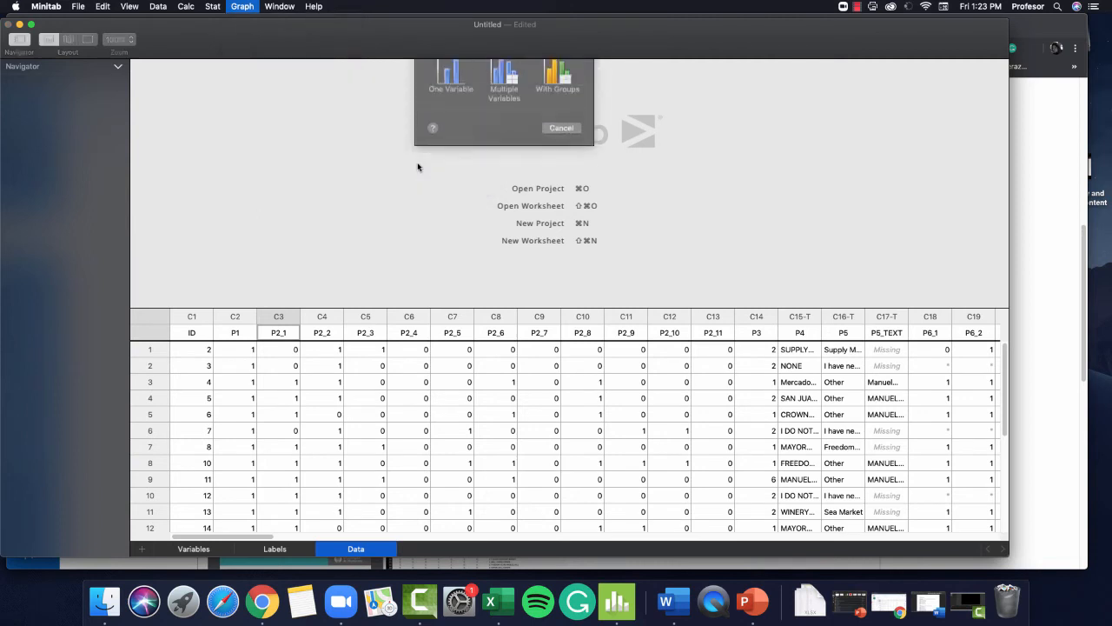
left_click(448, 105)
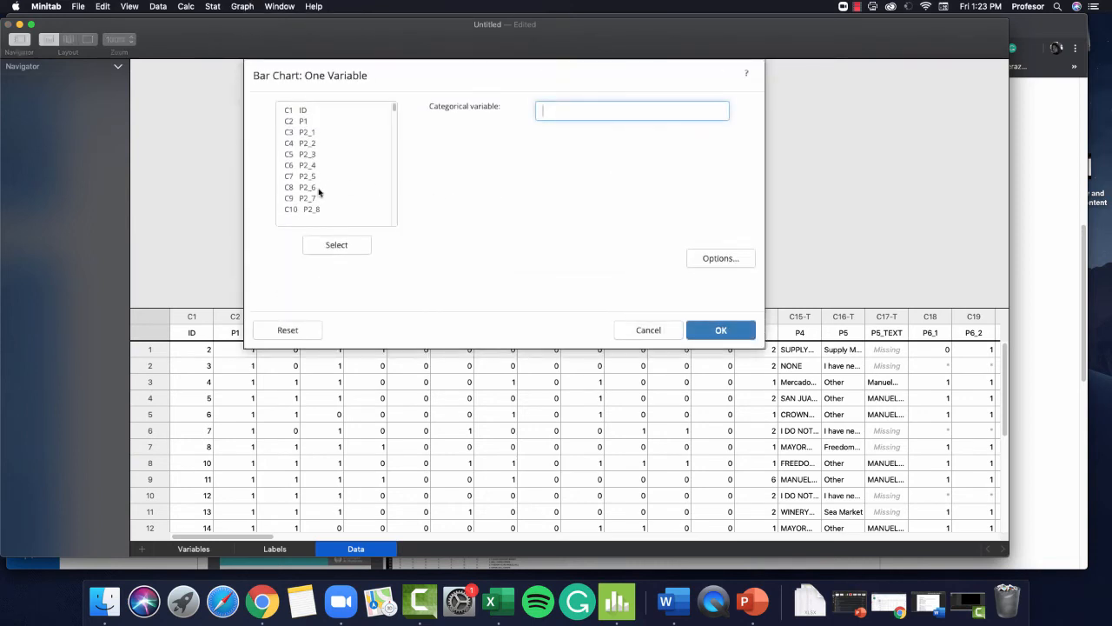
scroll(317, 199, "down", 5)
scroll(318, 199, "down", 20)
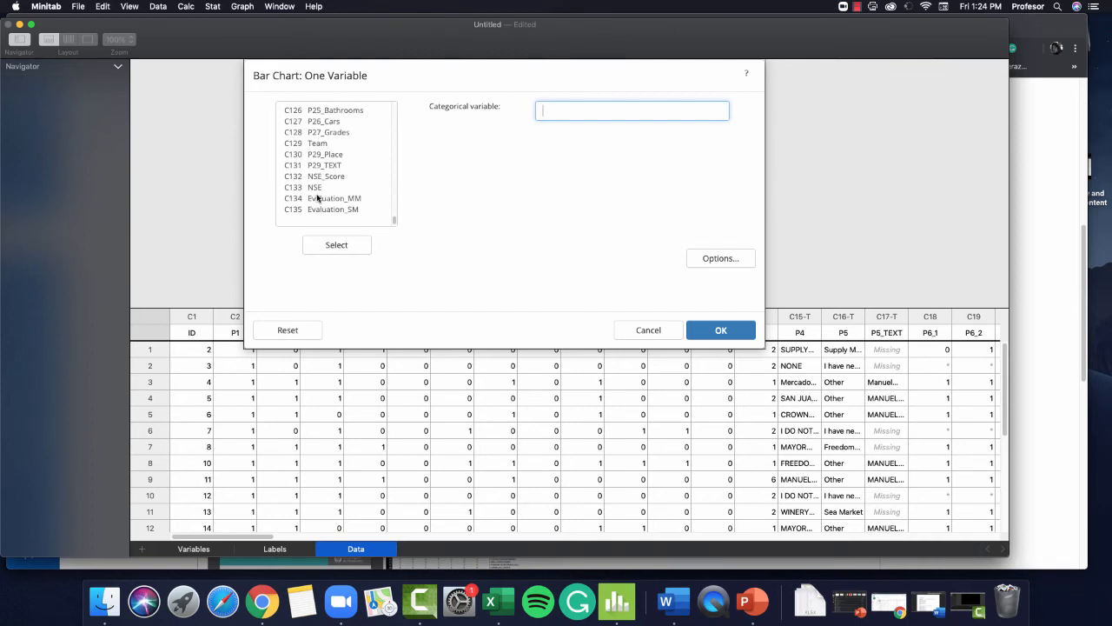
scroll(317, 199, "up", 4)
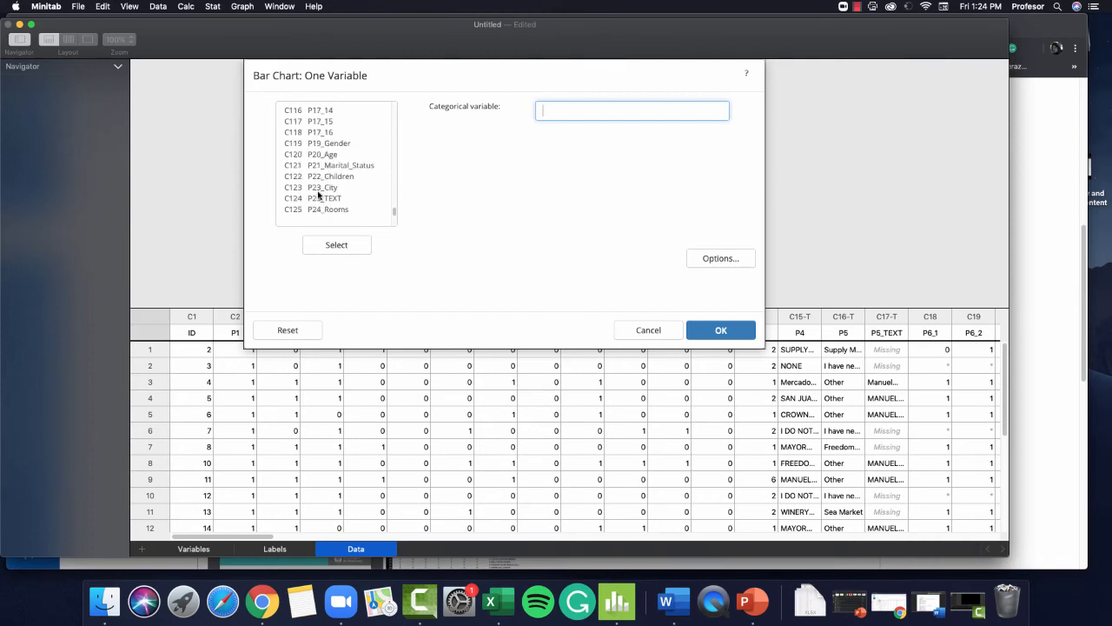
scroll(321, 196, "up", 1)
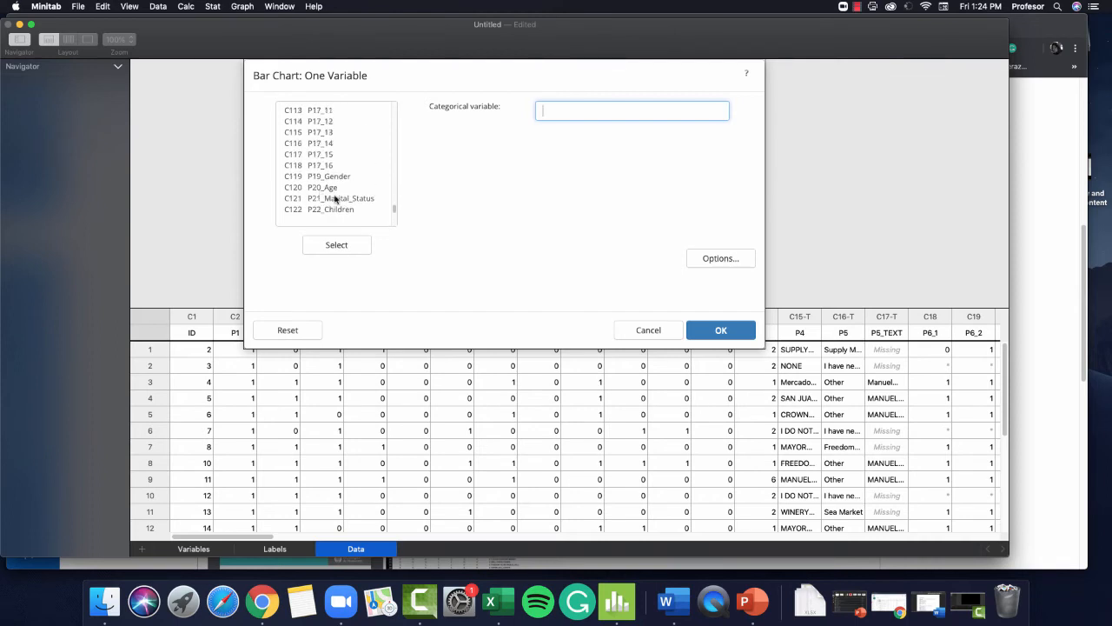
left_click(331, 201)
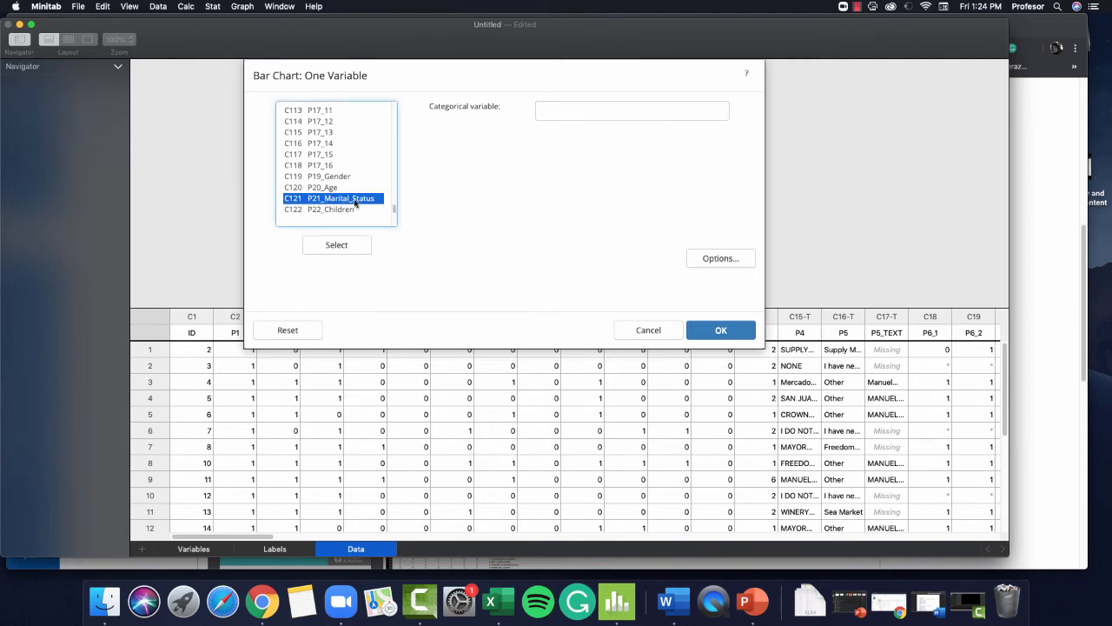
left_click(337, 247)
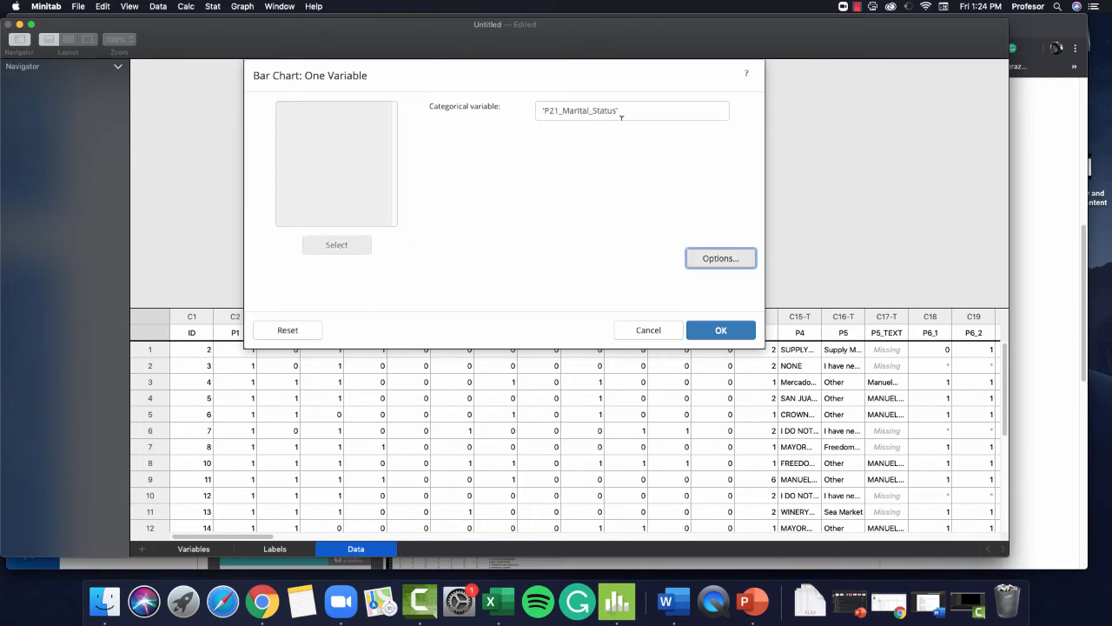
Clear the categorical variable of the bar chart and choose P21_Marital_Status again.
left_click_drag(622, 113, 431, 105)
key("BackSpace")
scroll(323, 188, "down", 20)
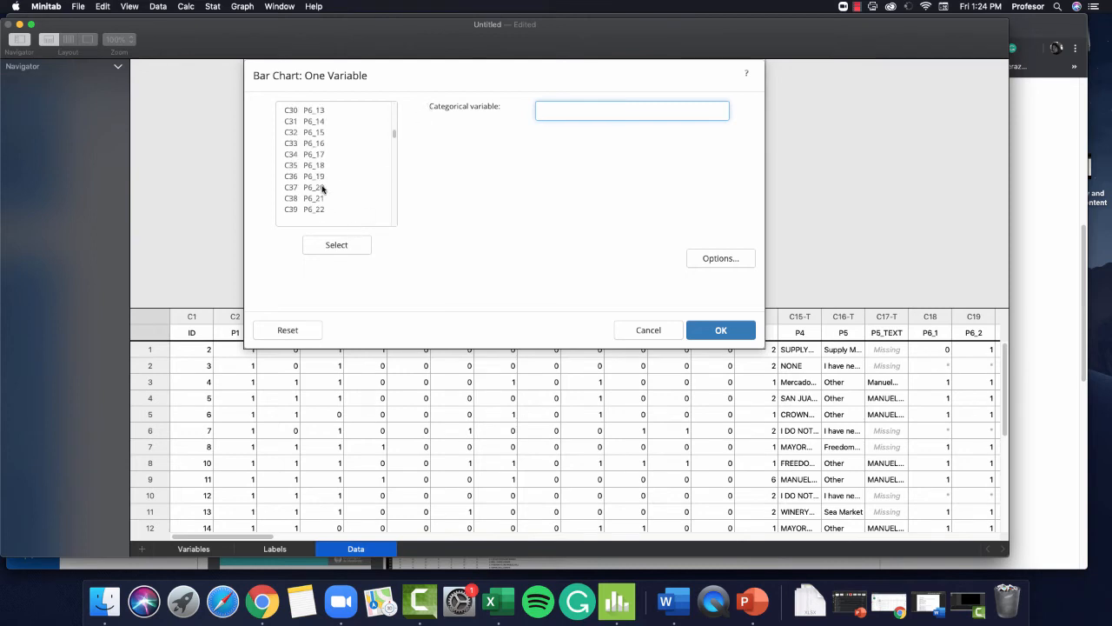
scroll(322, 189, "down", 5)
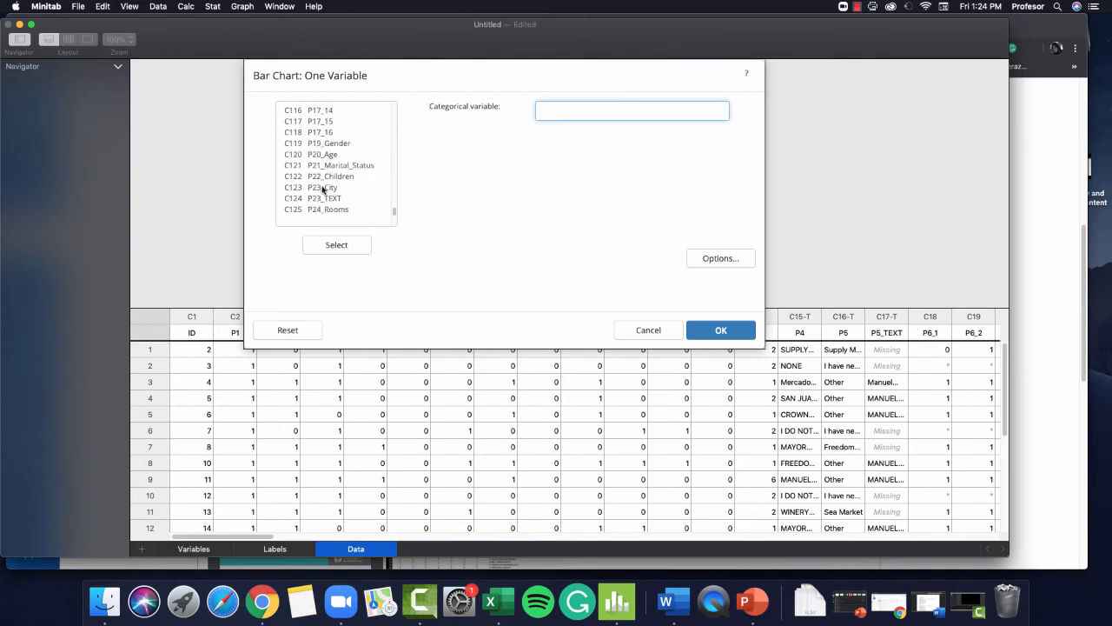
double_click(334, 170)
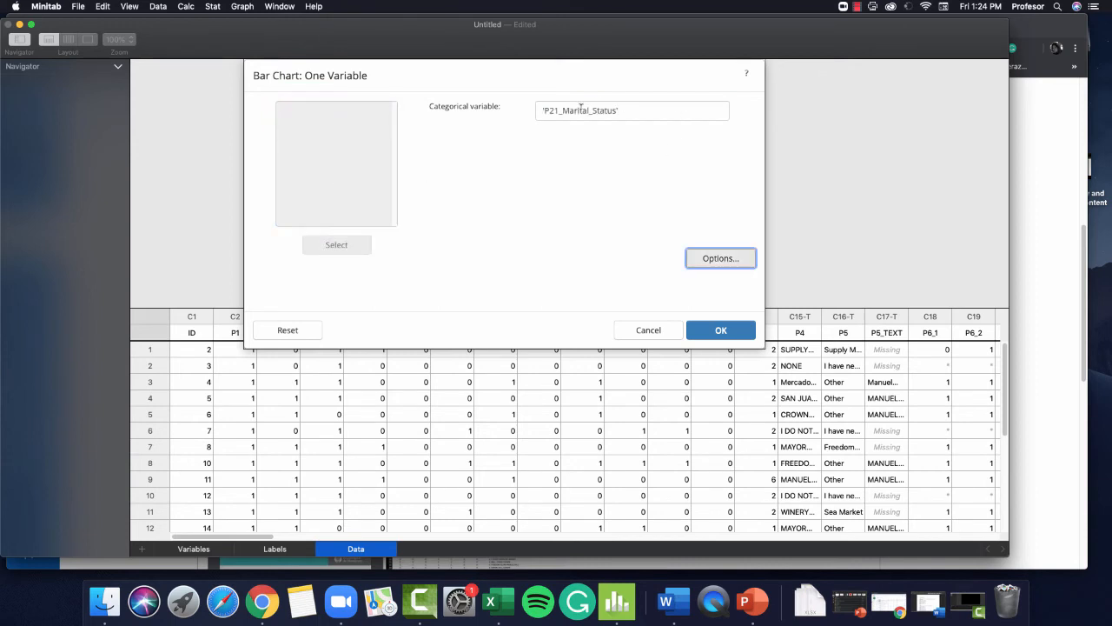
Order the bars by Decreasing Y and create the marital status bar chart.
left_click(711, 264)
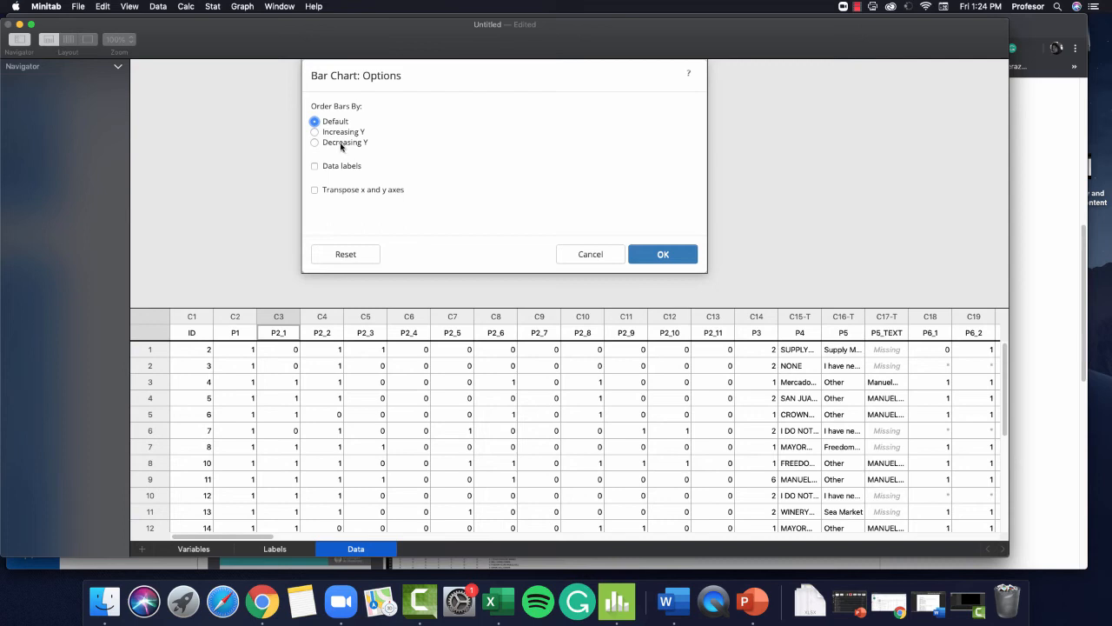
left_click(341, 144)
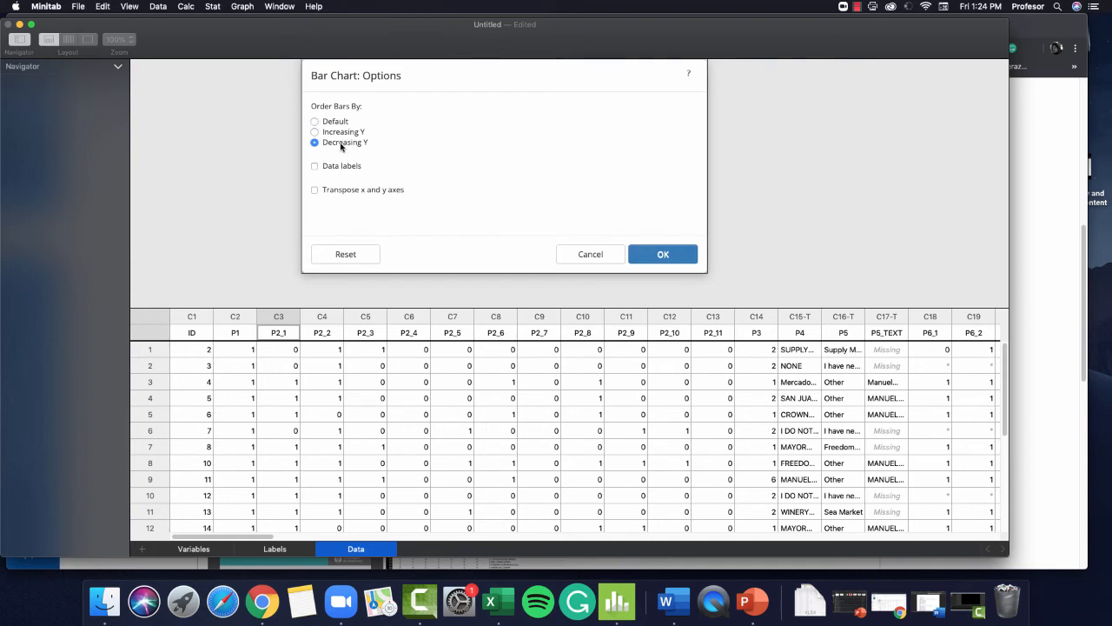
left_click(658, 255)
left_click(721, 330)
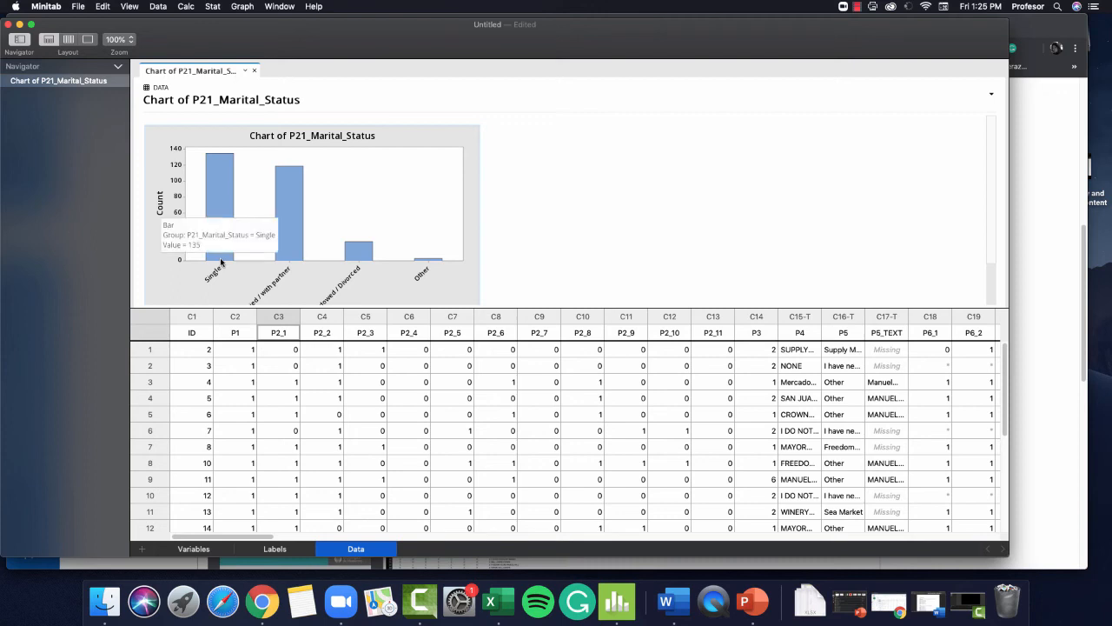
Examine the category labels and the counts of the Married / with partner, Widowed / Divorced and Other bars in the marital status chart.
scroll(294, 260, "down", 5)
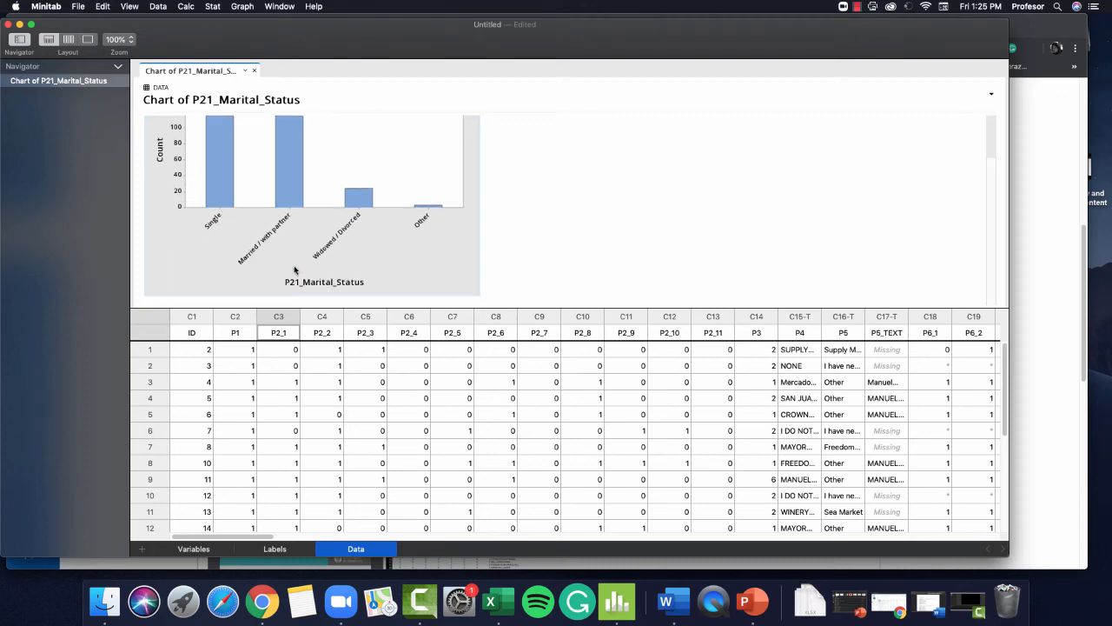
scroll(294, 218, "up", 3)
mouse_move(283, 201)
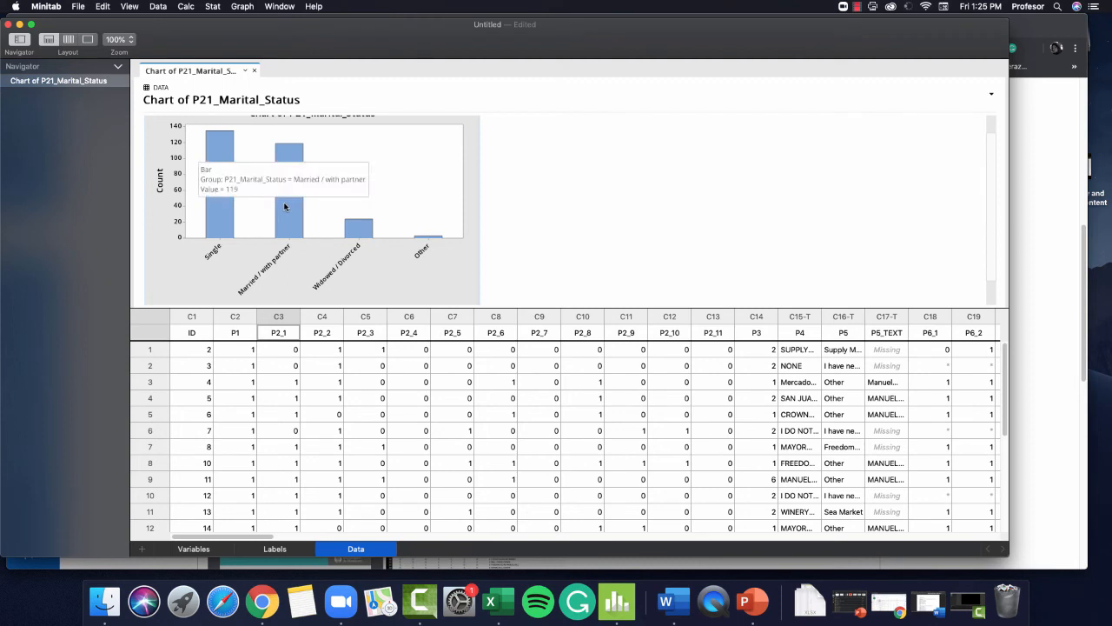
mouse_move(362, 233)
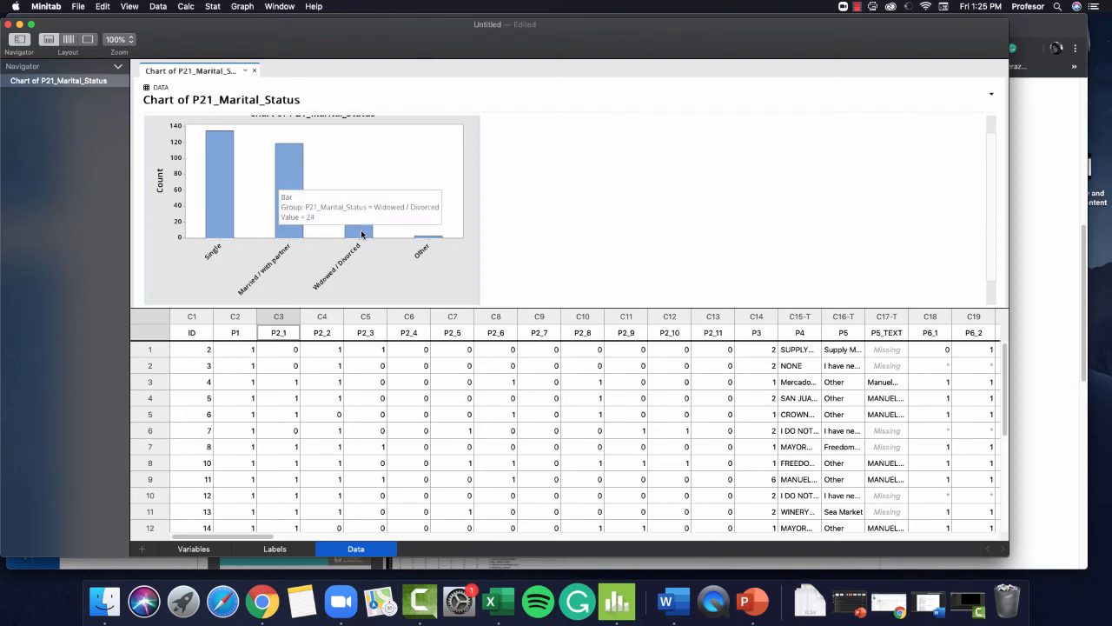
mouse_move(422, 240)
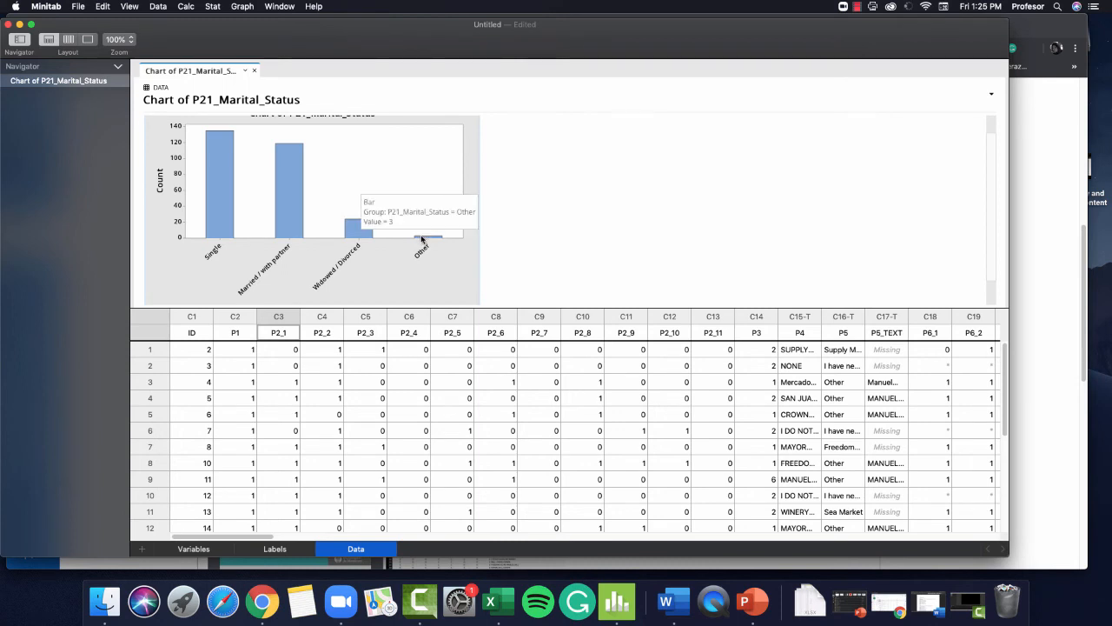
Create a second one-variable counts bar chart of P21_Marital_Status with the bars ordered by Increasing Y.
left_click(212, 10)
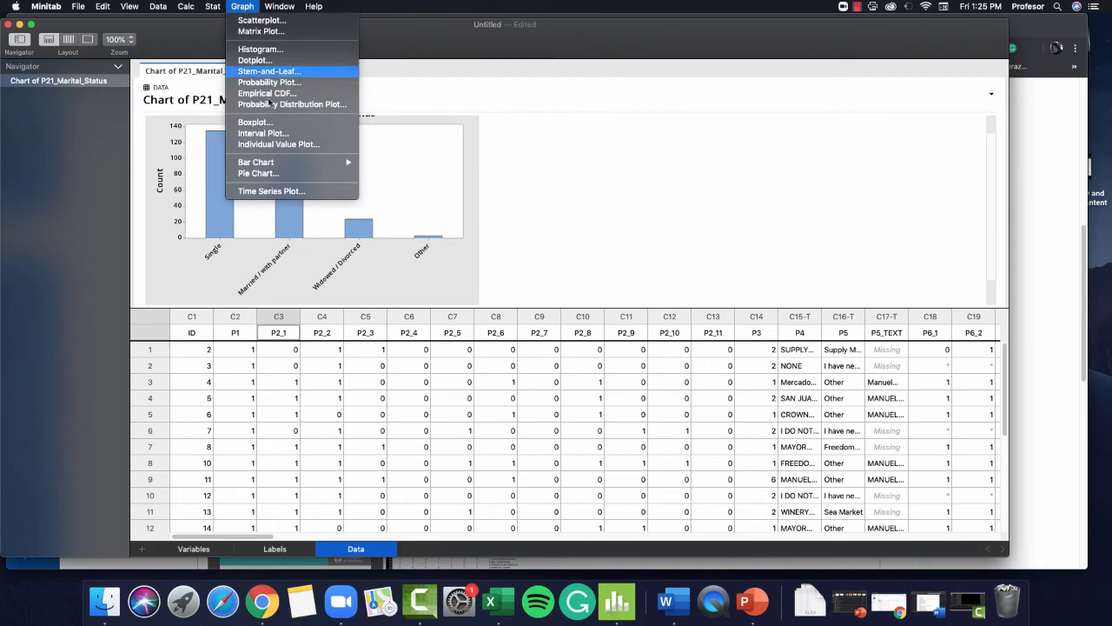
mouse_move(335, 165)
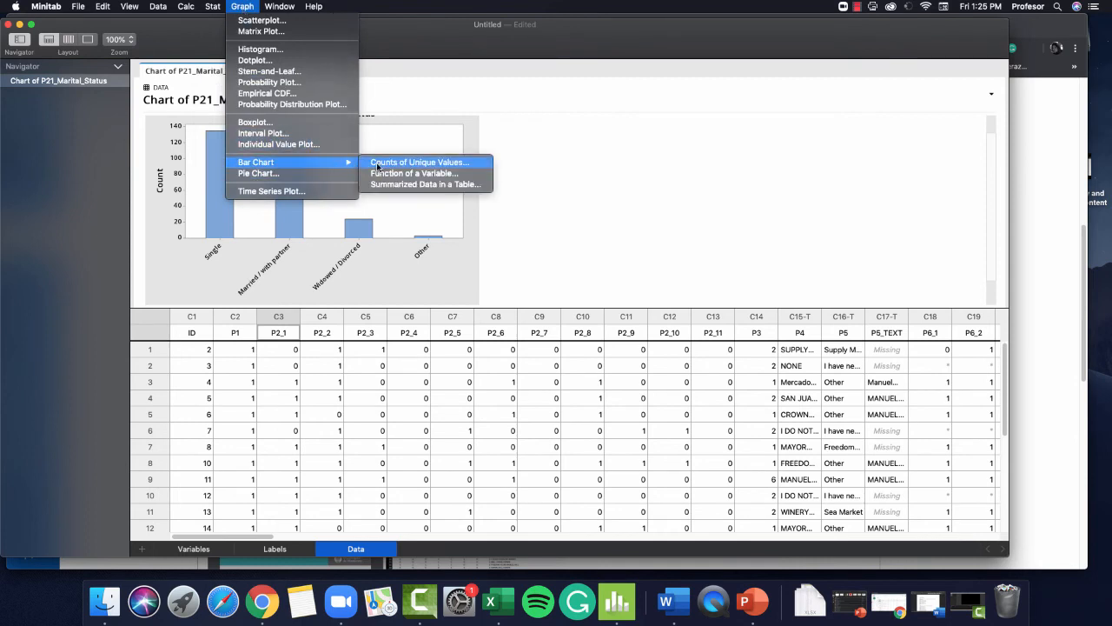
left_click(378, 166)
double_click(463, 120)
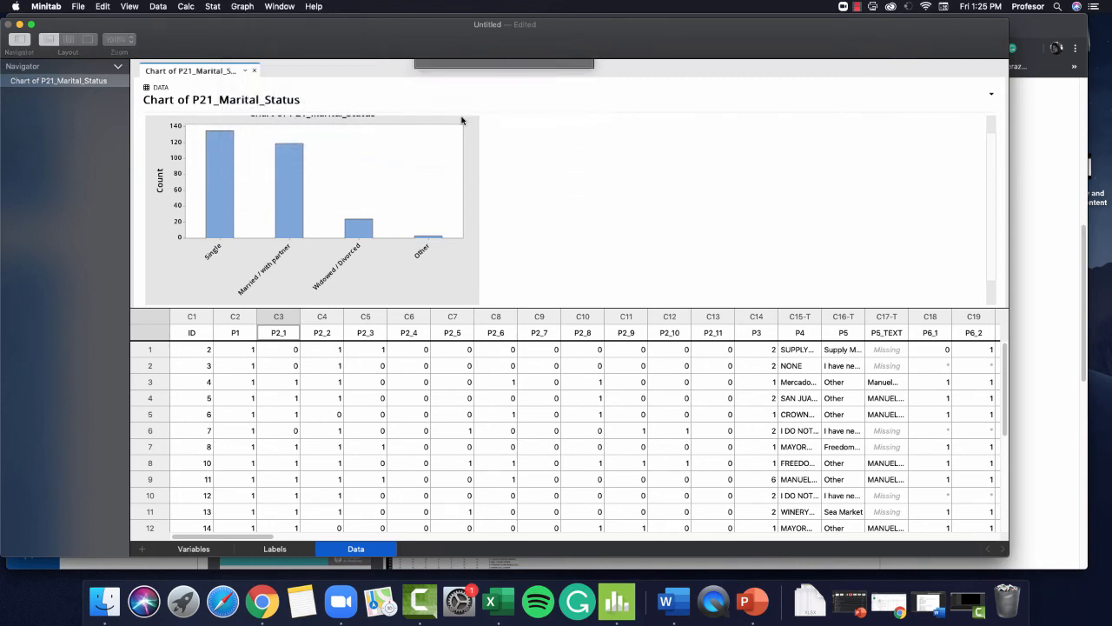
scroll(348, 174, "down", 20)
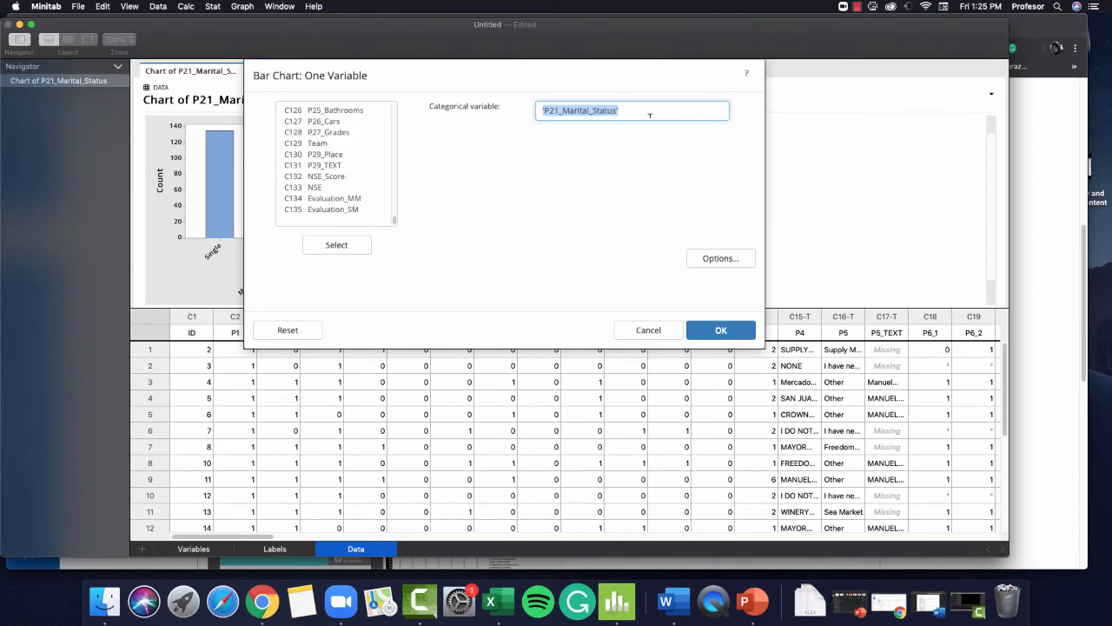
left_click(720, 258)
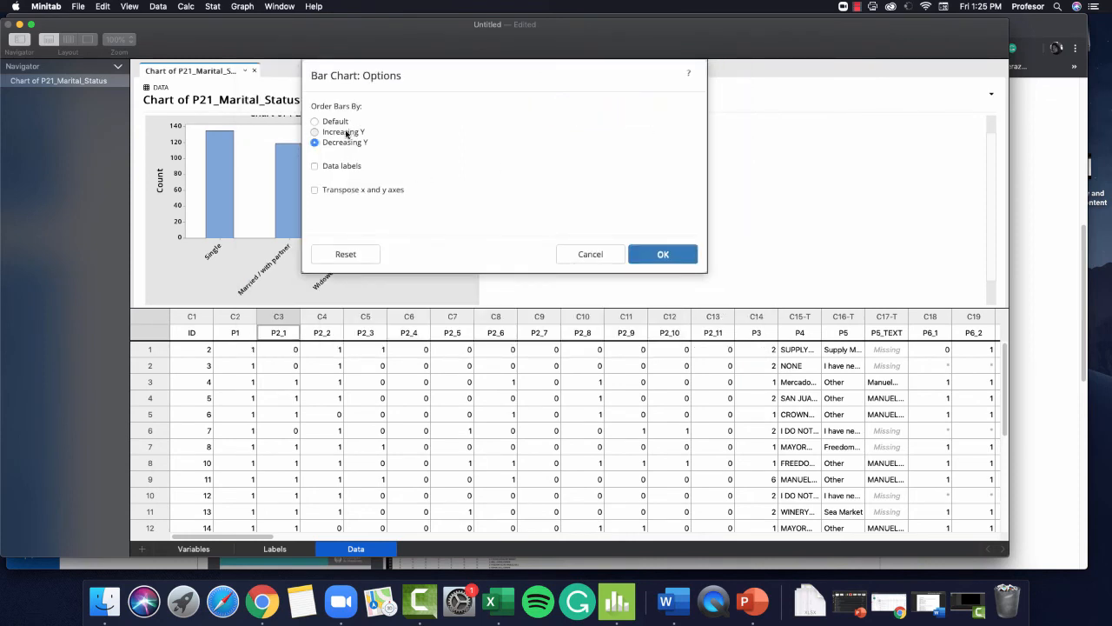
left_click(346, 133)
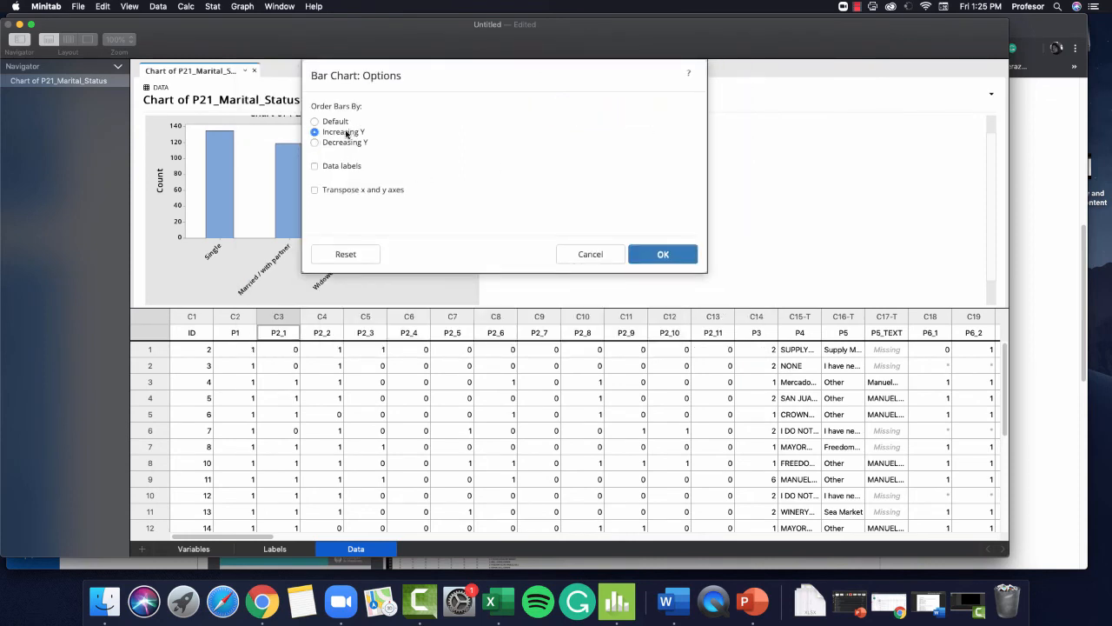
left_click(678, 258)
left_click(721, 331)
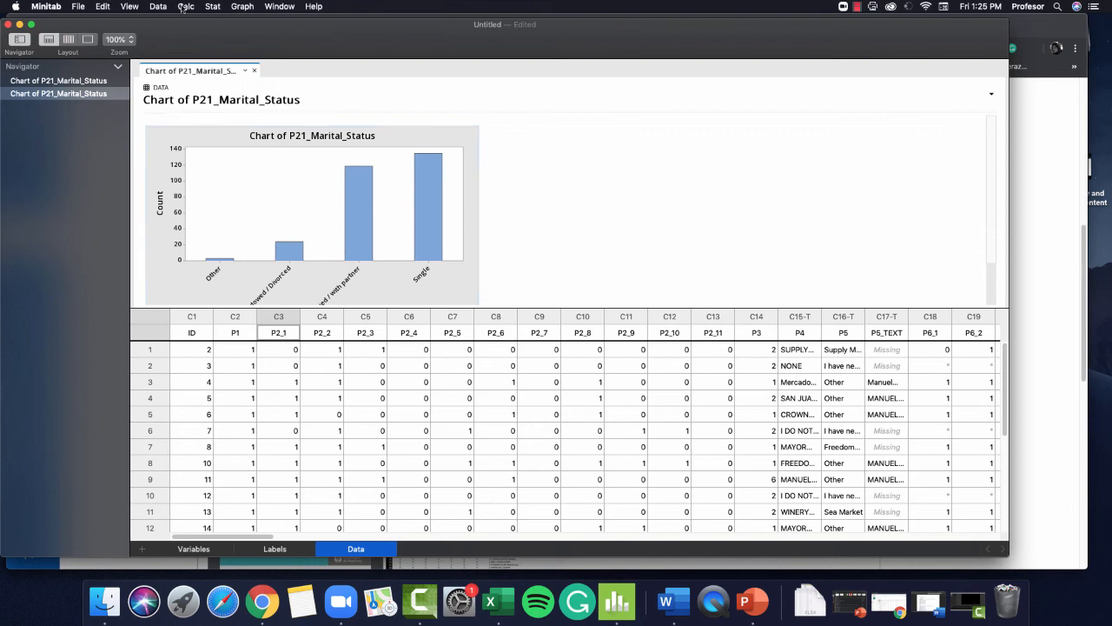
Create a third one-variable counts bar chart of P21_Marital_Status with the bars in Default order.
left_click(213, 6)
mouse_move(243, 7)
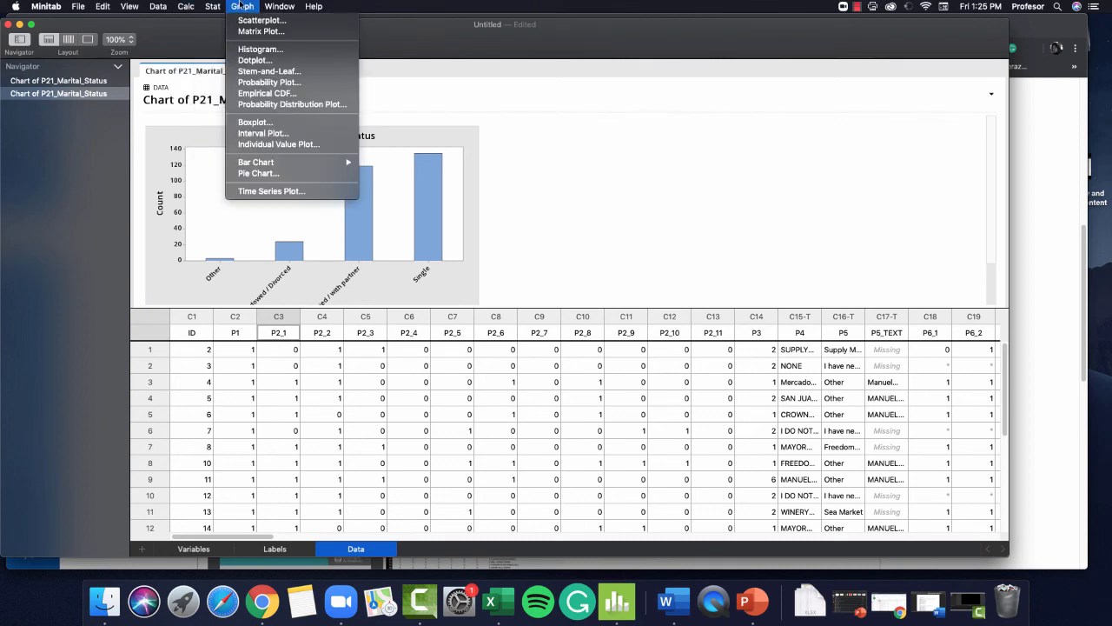
mouse_move(325, 165)
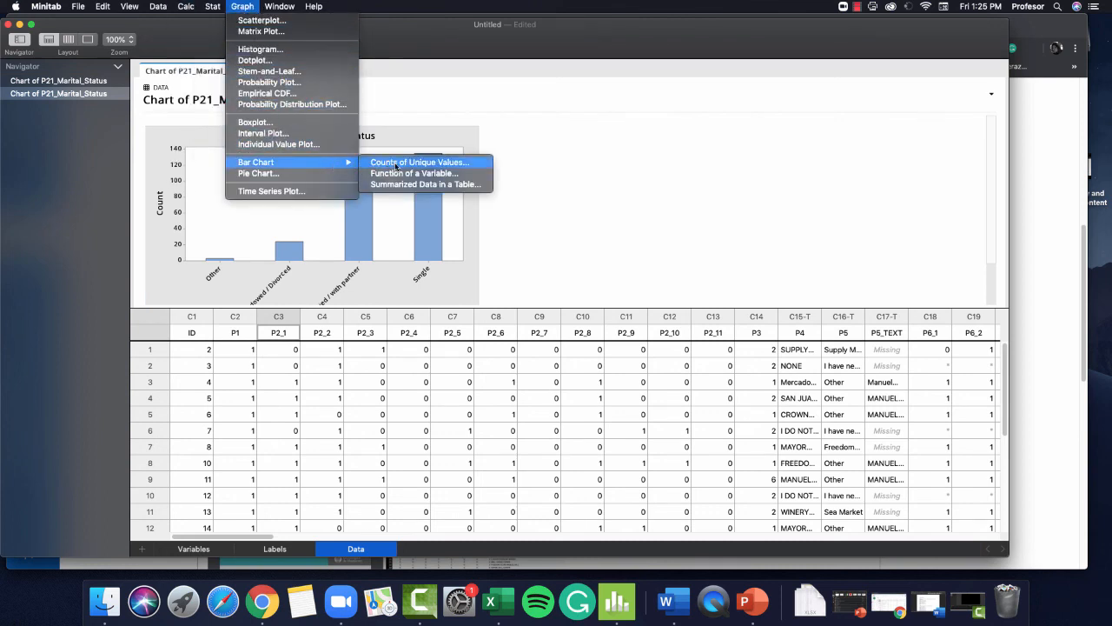
left_click(396, 166)
left_click(446, 128)
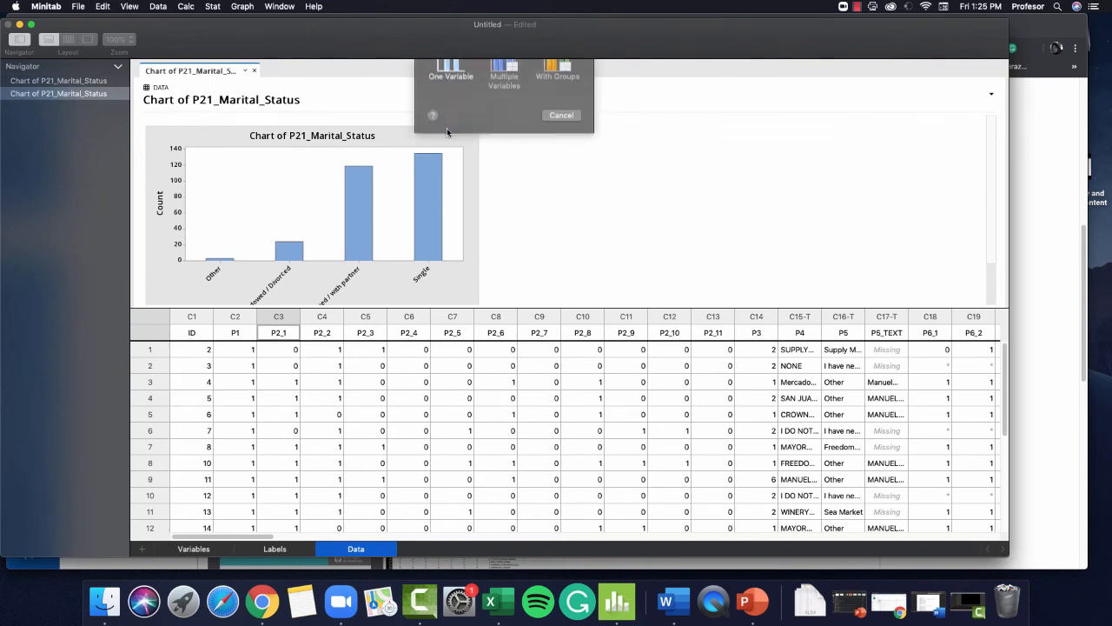
left_click(720, 258)
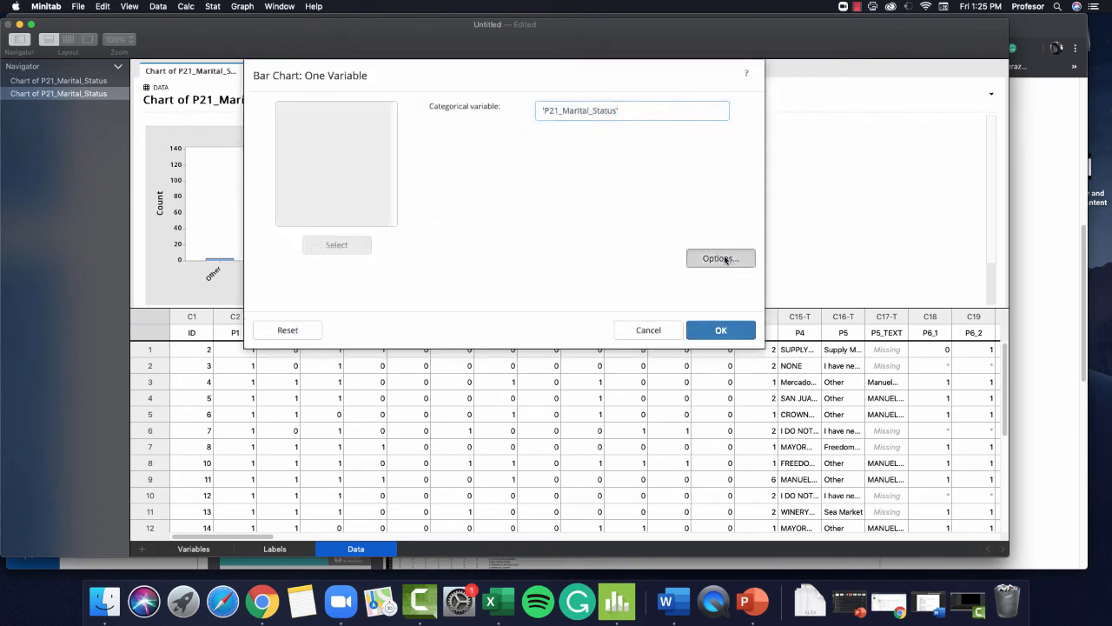
left_click(344, 123)
left_click(675, 256)
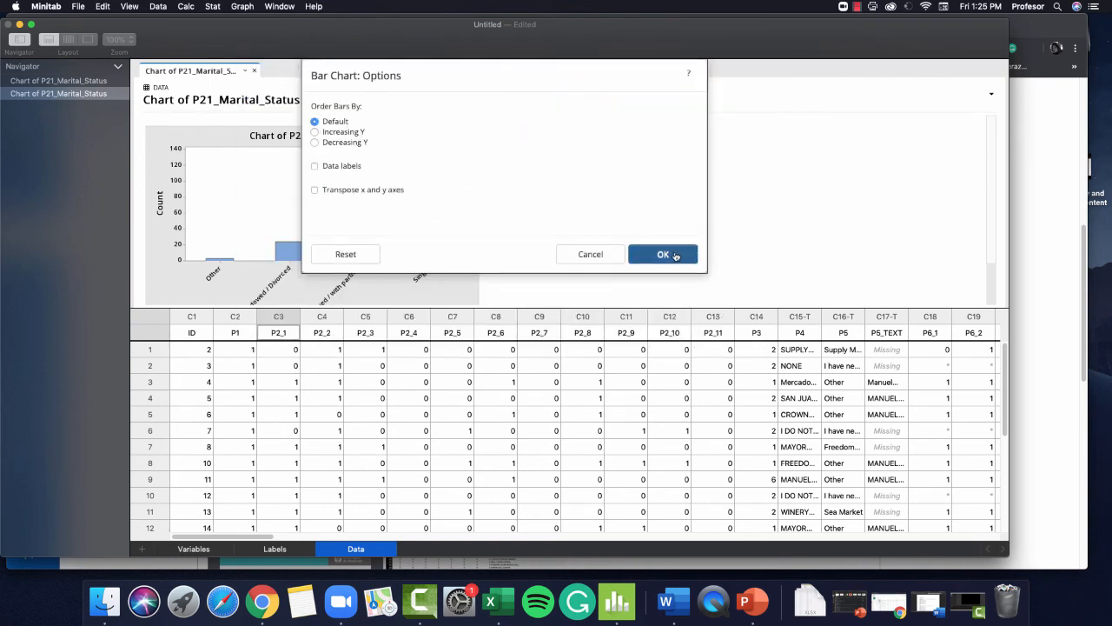
left_click(721, 329)
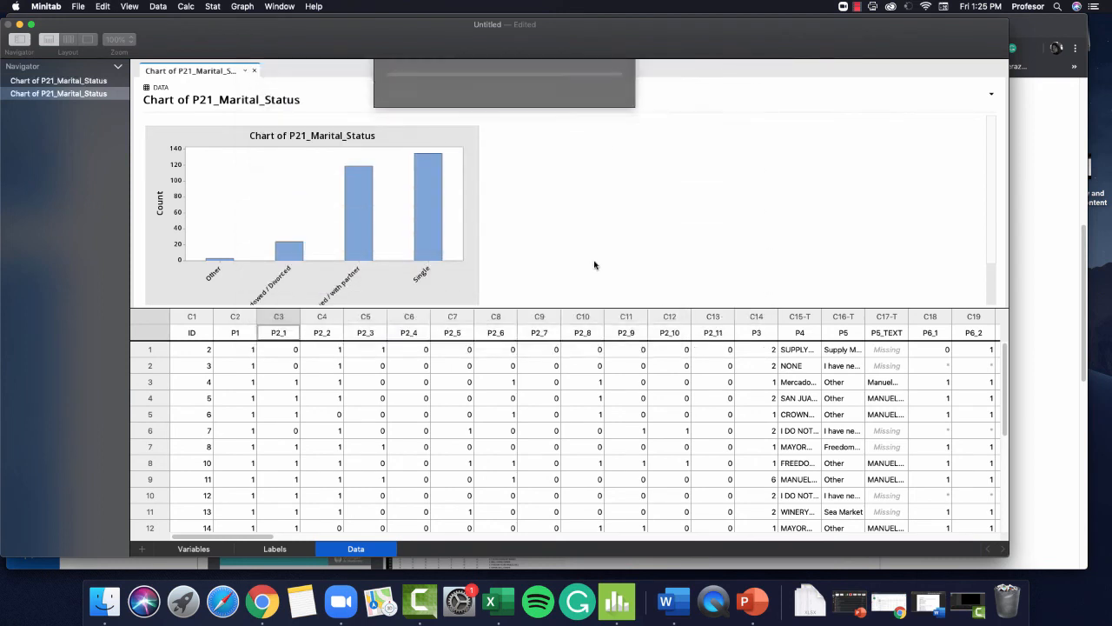
Examine the default-order marital status chart and compare it with the Increasing Y and Decreasing Y charts made before.
scroll(419, 218, "down", 1)
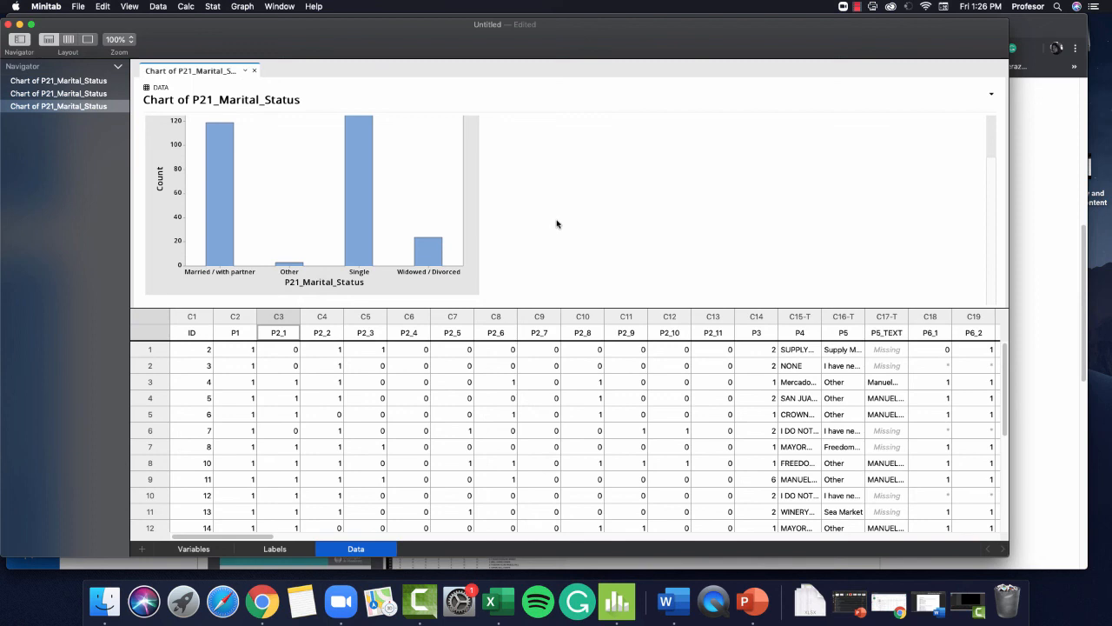
scroll(539, 204, "up", 2)
scroll(539, 204, "down", 1)
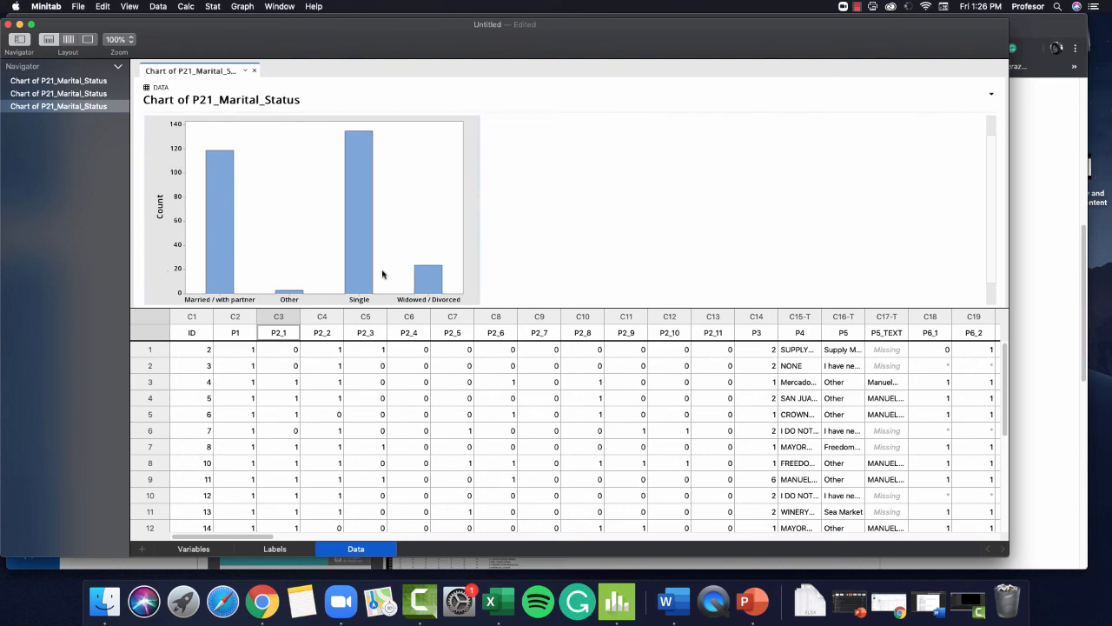
left_click(83, 92)
left_click(84, 81)
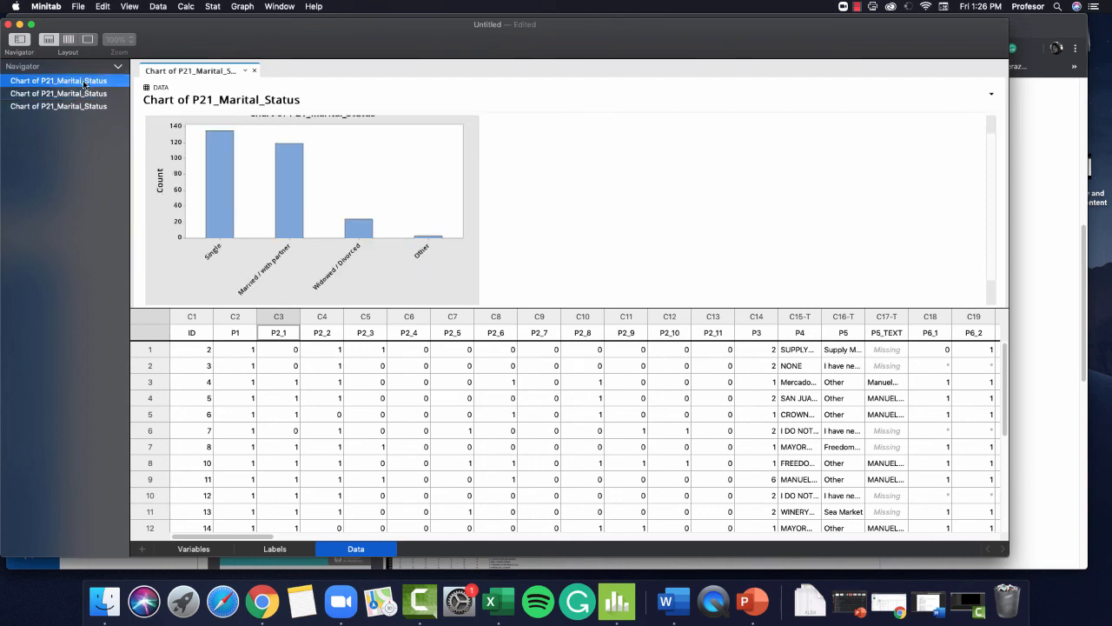